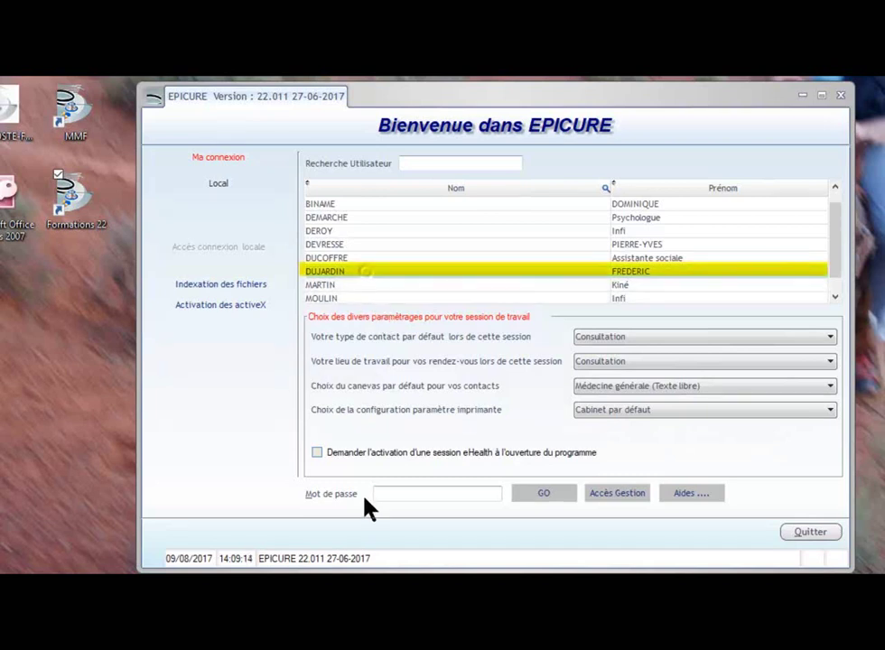
Step: Enter the selected doctor's password, access the management functions and open the user listing management
{"action": "left_click", "coordinate": [393, 499]}
{"action": "type", "text": "•"}
{"action": "left_click", "coordinate": [619, 499]}
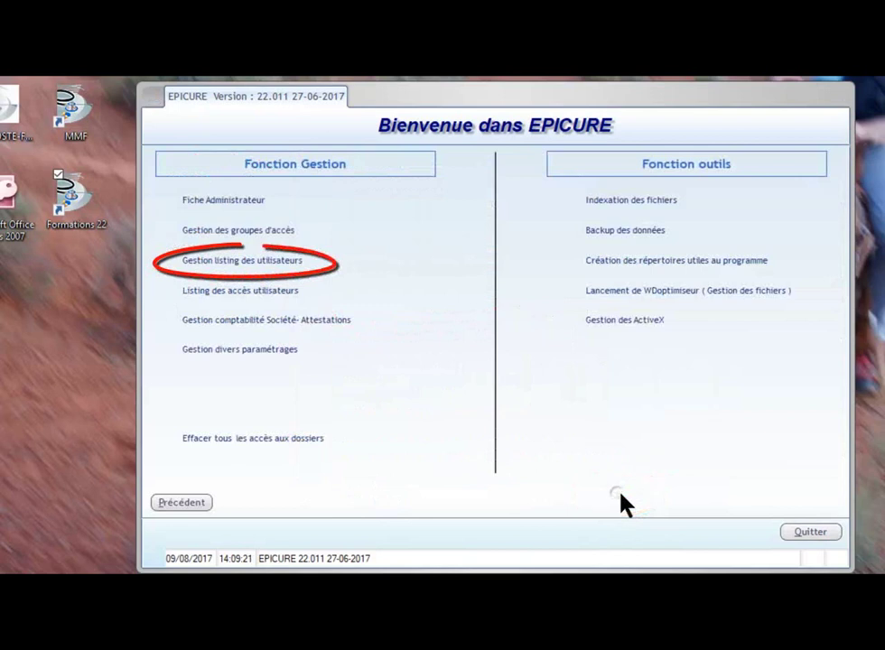
{"action": "left_click", "coordinate": [249, 262]}
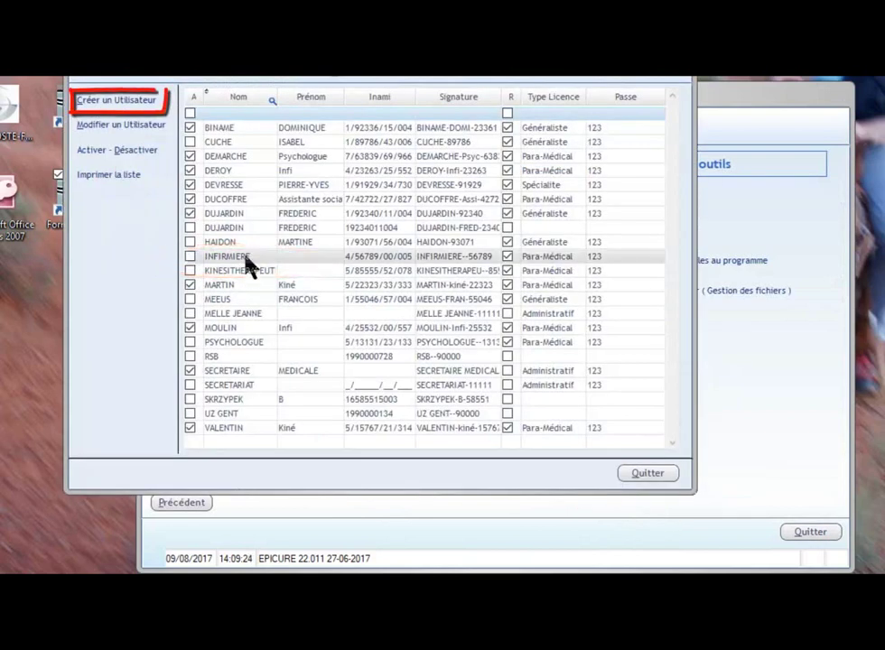
Step: Create a user with surname SECRETAIRE, first name ACCUEILLANTE, a password and licence type Administratif, and save the record
{"action": "left_click", "coordinate": [115, 101]}
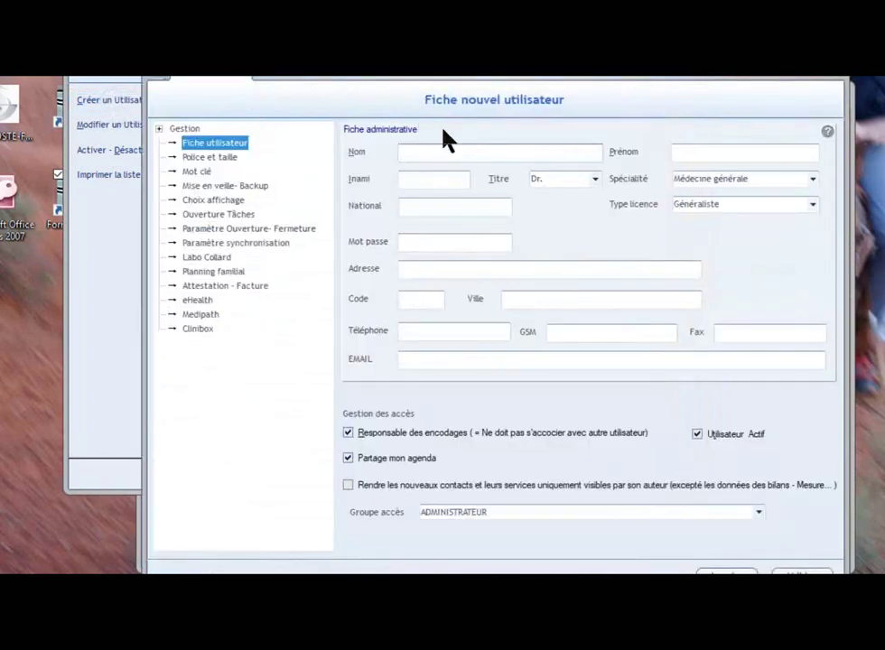
{"action": "type", "text": "SECRETAIRE"}
{"action": "key", "text": "Tab"}
{"action": "type", "text": "ACCUEILLANTE"}
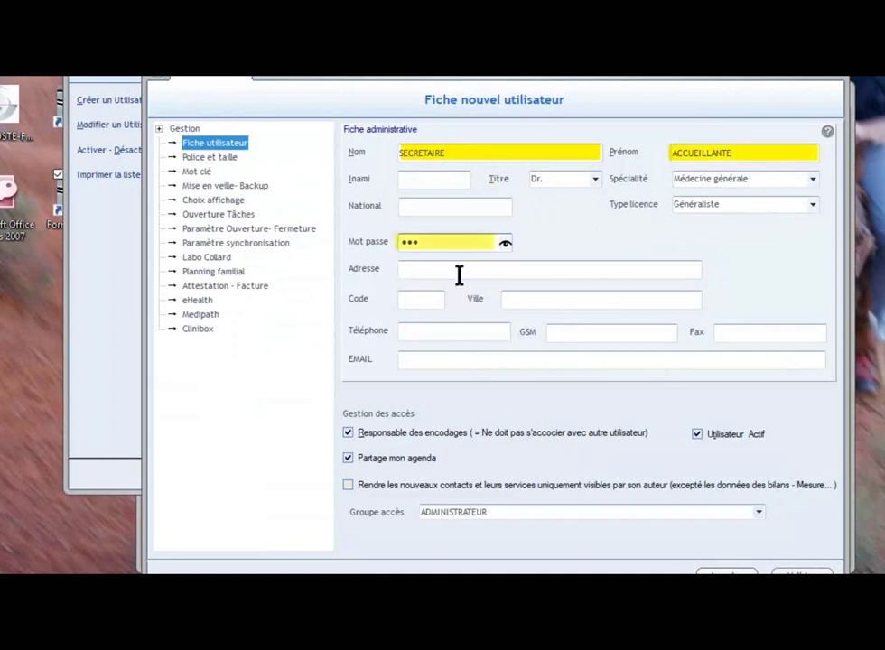
{"action": "left_click", "coordinate": [746, 207]}
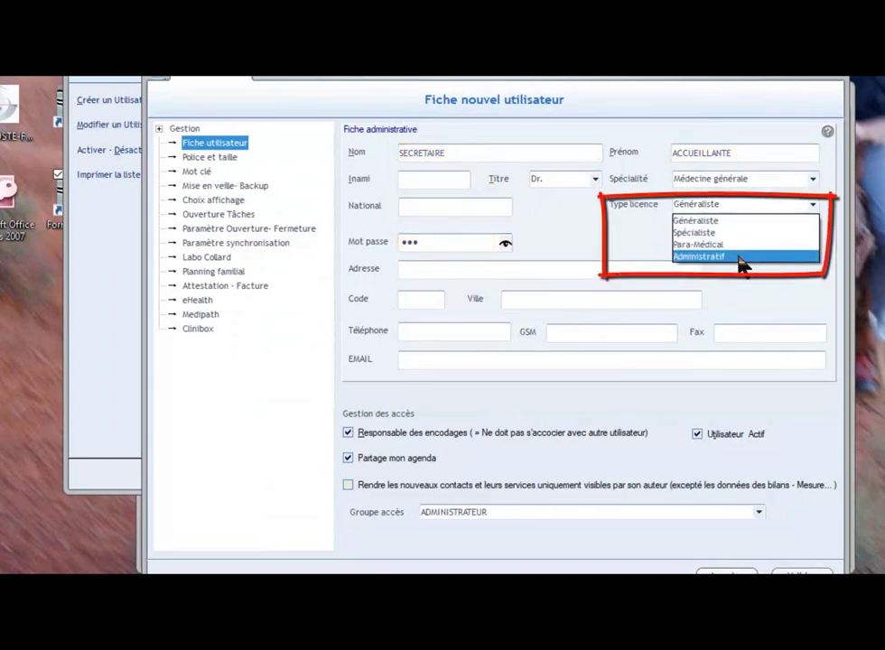
{"action": "left_click", "coordinate": [739, 257]}
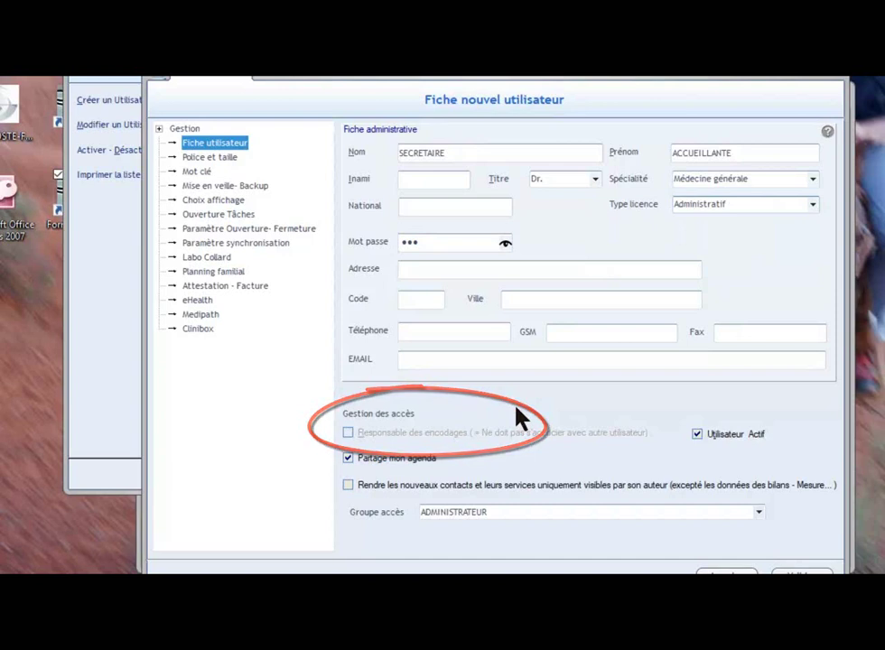
{"action": "key", "text": "Return"}
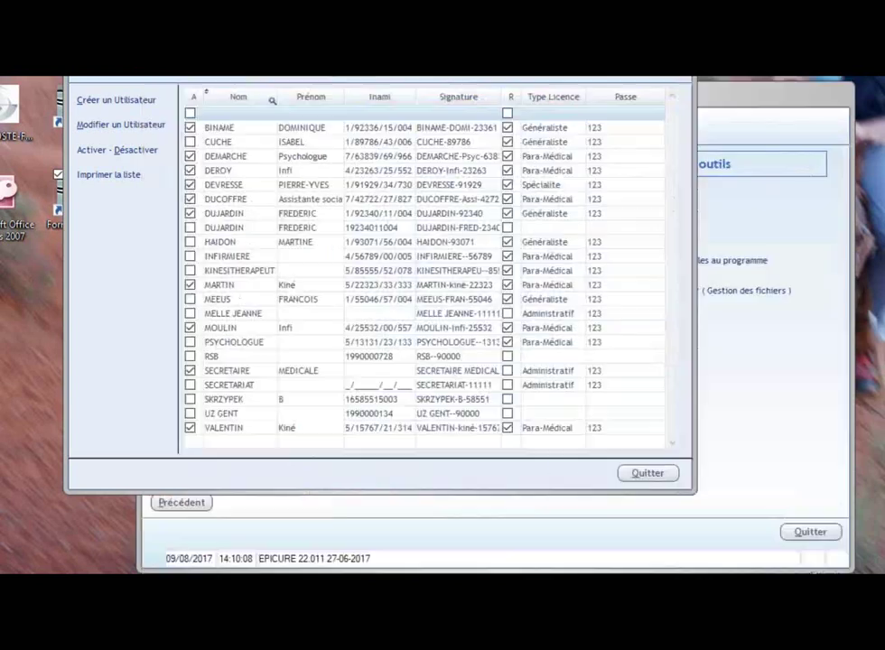
Step: Close the user listing, return to the login screen and open a work session as the doctor
{"action": "left_click", "coordinate": [649, 474]}
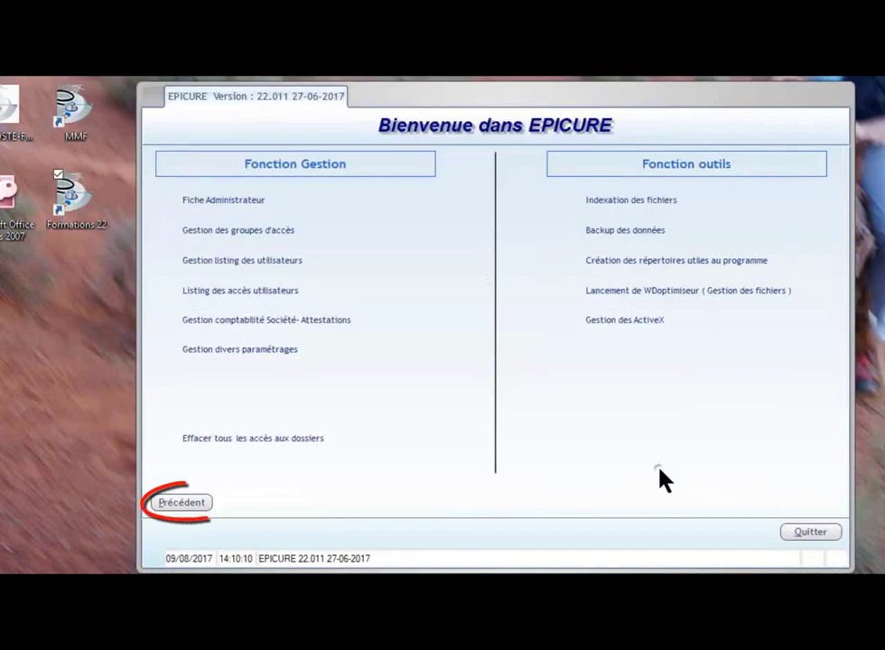
{"action": "left_click", "coordinate": [183, 504]}
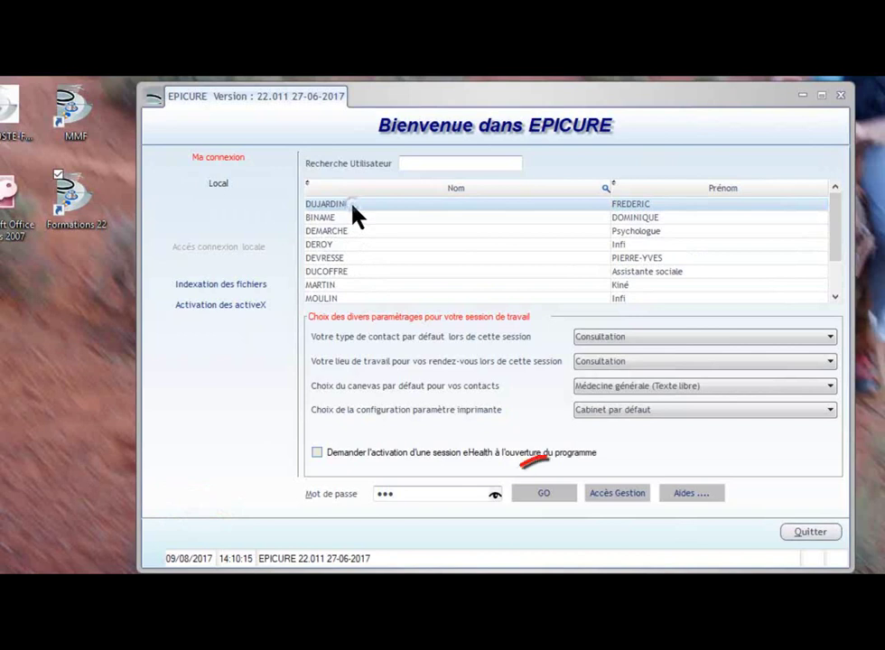
{"action": "left_click", "coordinate": [541, 495]}
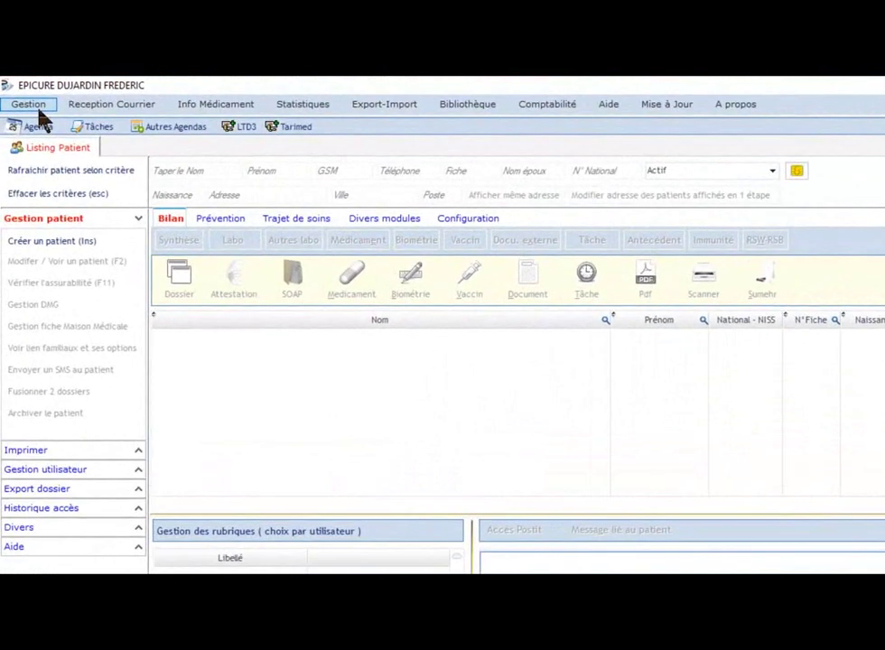
Step: In the doctor's eHealth parameters, authorise administrative staff to connect to eHealth with the doctor's certificate and save
{"action": "left_click", "coordinate": [37, 106]}
{"action": "mouse_move", "coordinate": [38, 120]}
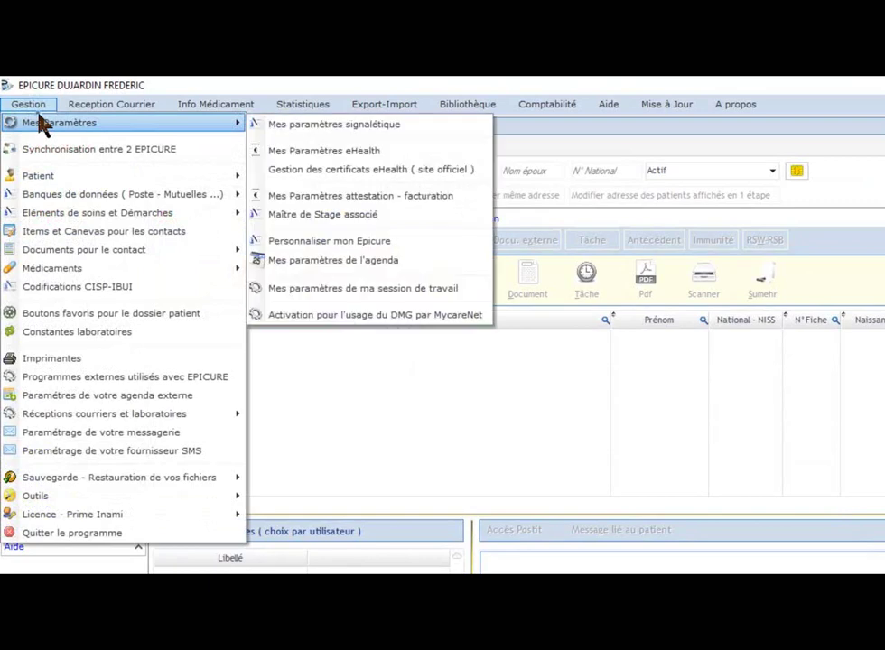
{"action": "left_click", "coordinate": [395, 150]}
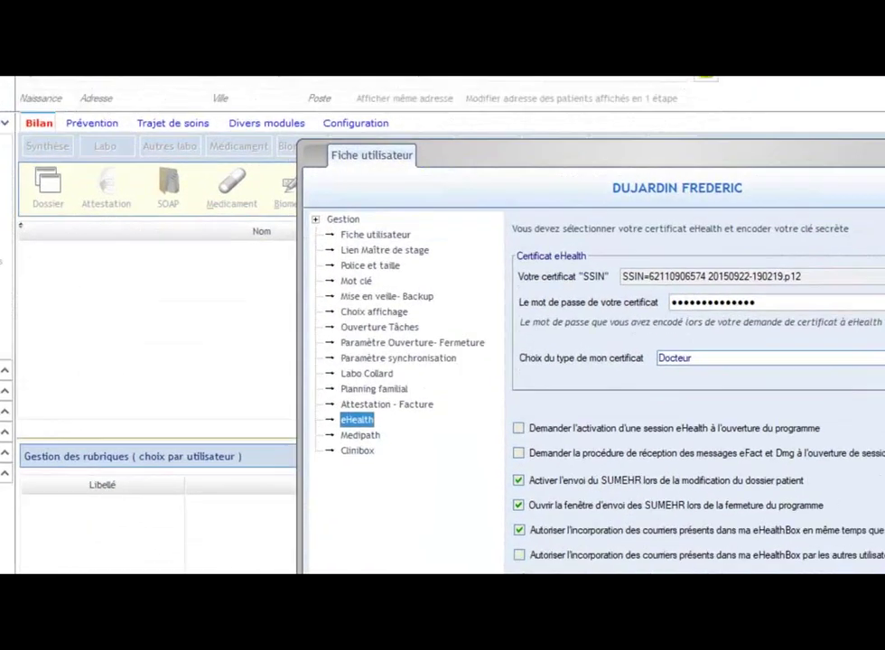
{"action": "left_click", "coordinate": [263, 412]}
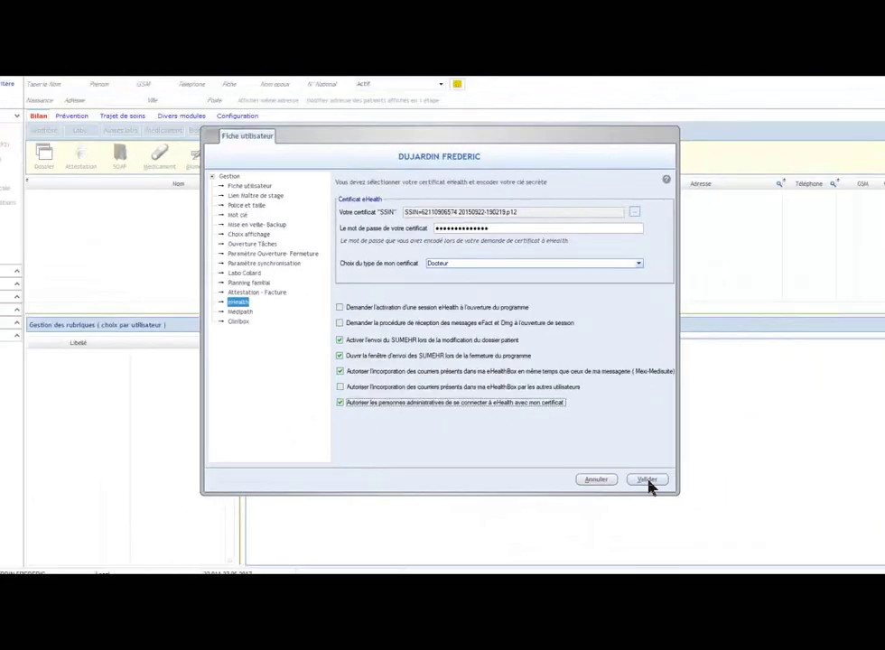
{"action": "left_click", "coordinate": [812, 540]}
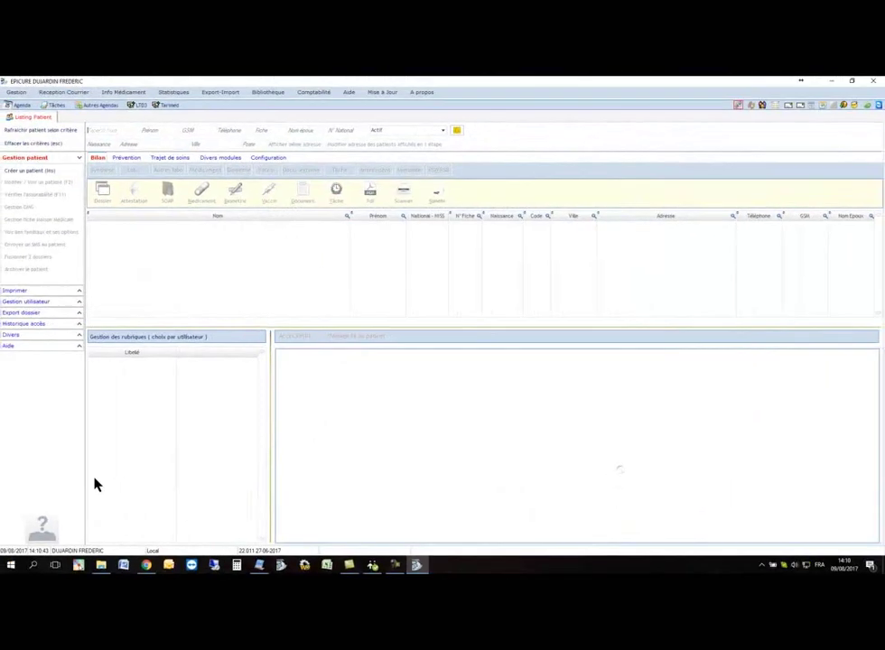
Step: Close the doctor's session and log in as SECRETAIRE ACCUEILLANTE with the account password, linked to the same doctor
{"action": "left_click", "coordinate": [877, 88]}
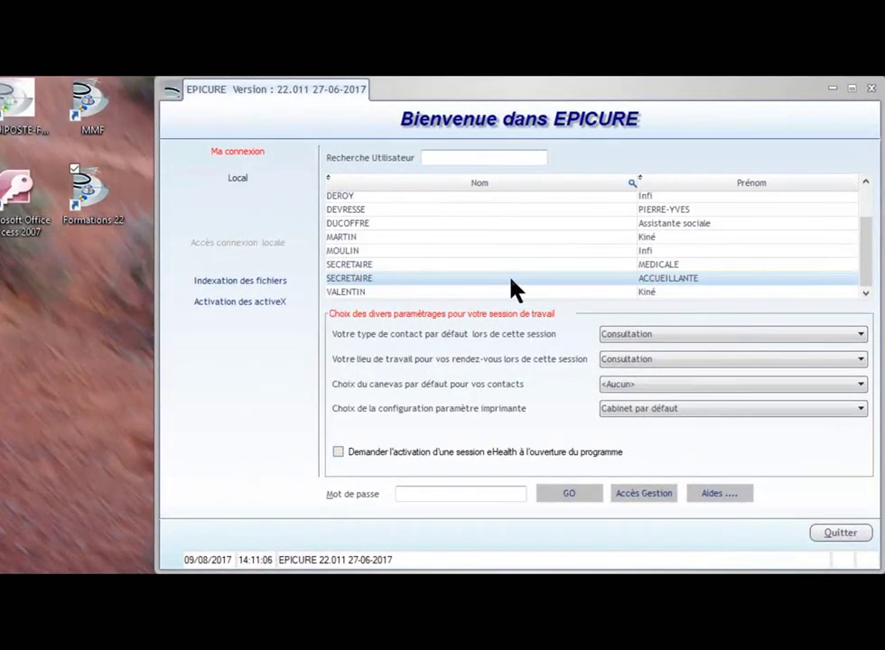
{"action": "left_click", "coordinate": [476, 496]}
{"action": "type", "text": "***"}
{"action": "left_click", "coordinate": [564, 495]}
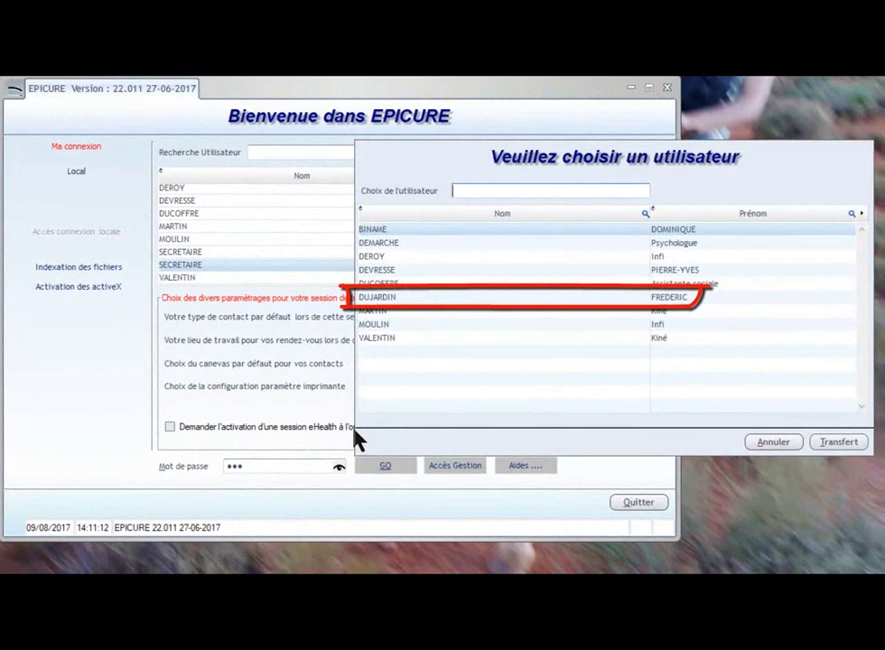
{"action": "left_click", "coordinate": [394, 301]}
{"action": "left_click", "coordinate": [839, 443]}
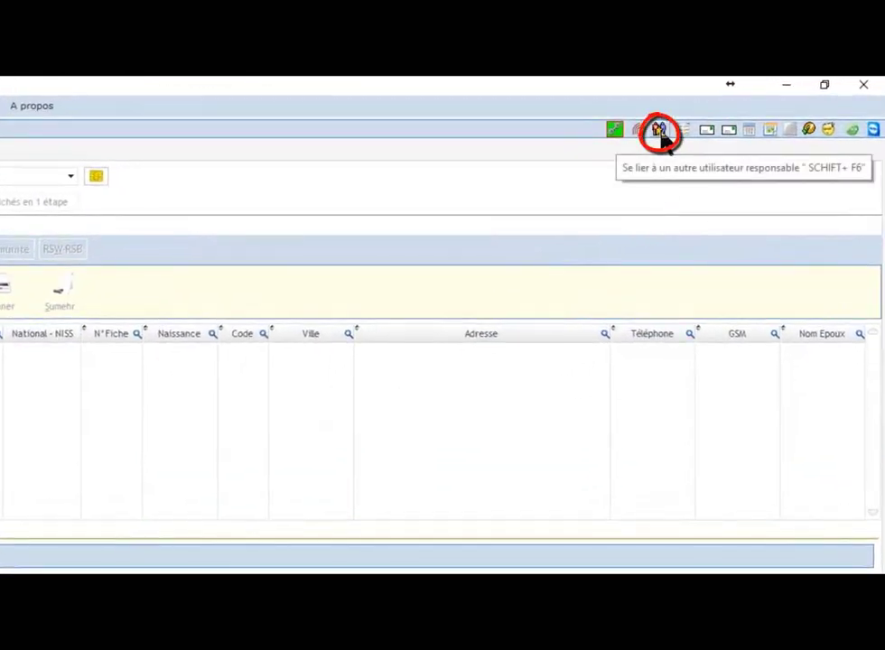
Step: Link the secretary's session to another responsible user, the first doctor in the user list
{"action": "left_click", "coordinate": [660, 132]}
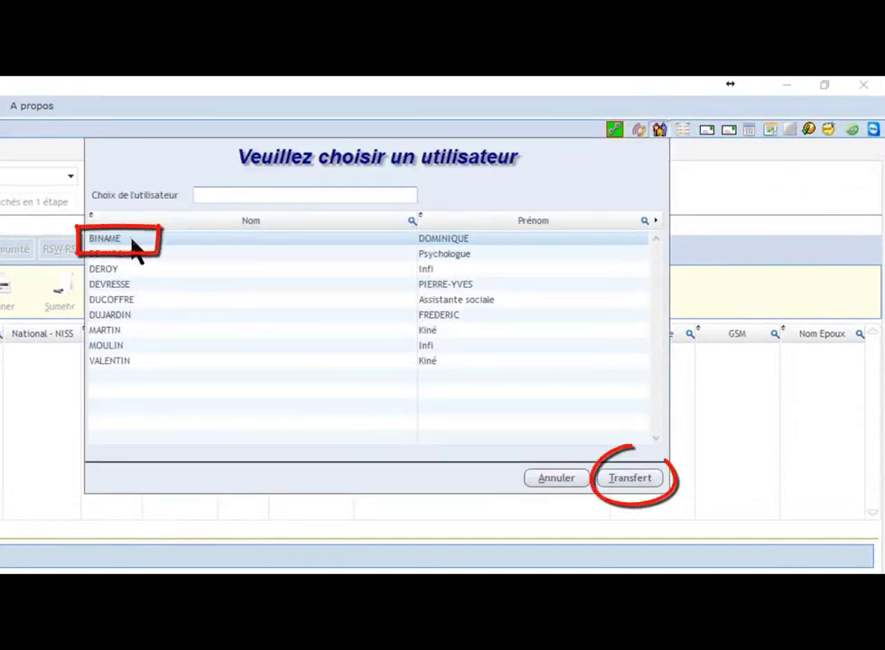
{"action": "left_click", "coordinate": [633, 480]}
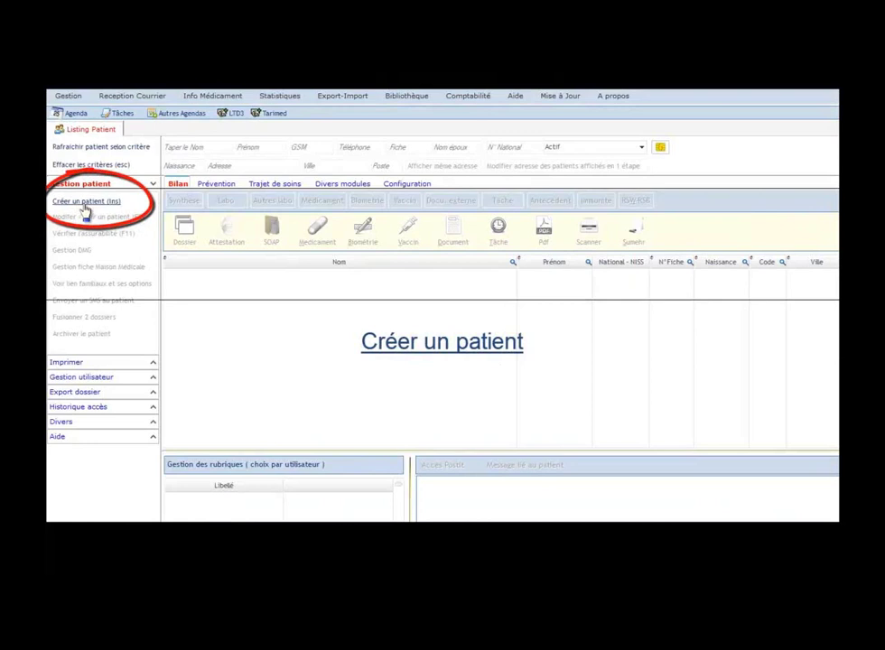
Step: Create a patient file from the eID card, transfer the patient's insurability data into it and save it
{"action": "left_click", "coordinate": [84, 202]}
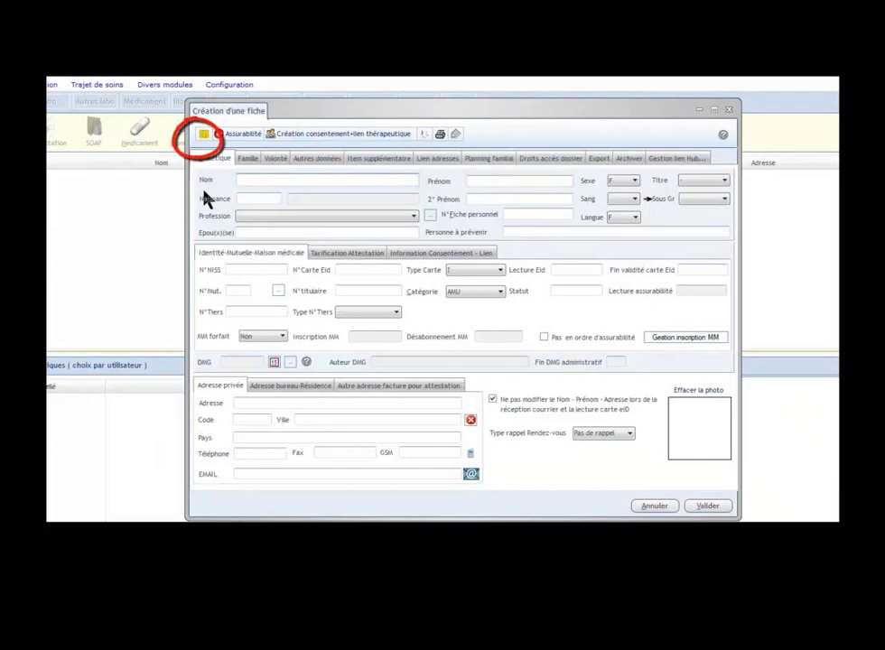
{"action": "left_click", "coordinate": [205, 138]}
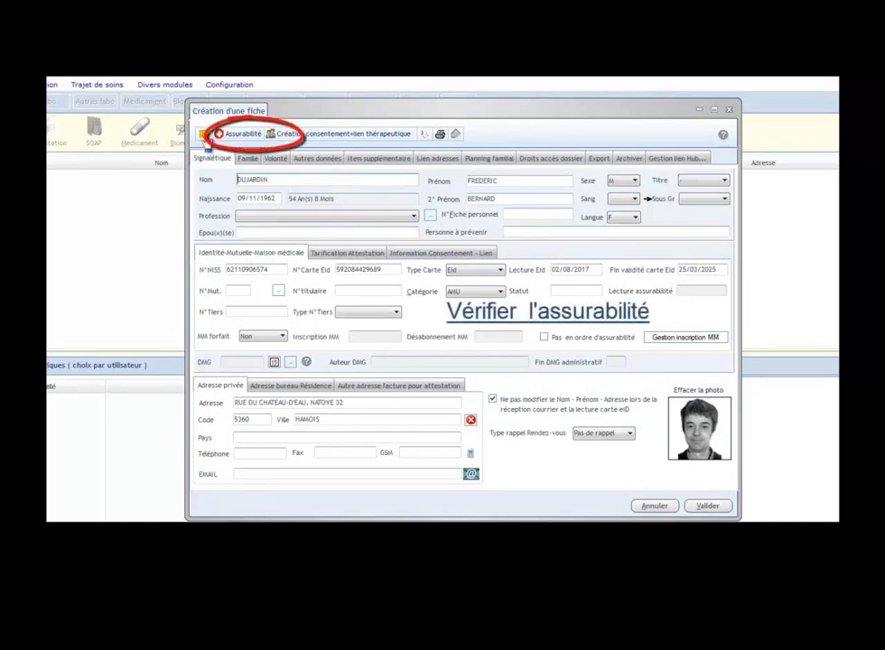
{"action": "left_click", "coordinate": [242, 133]}
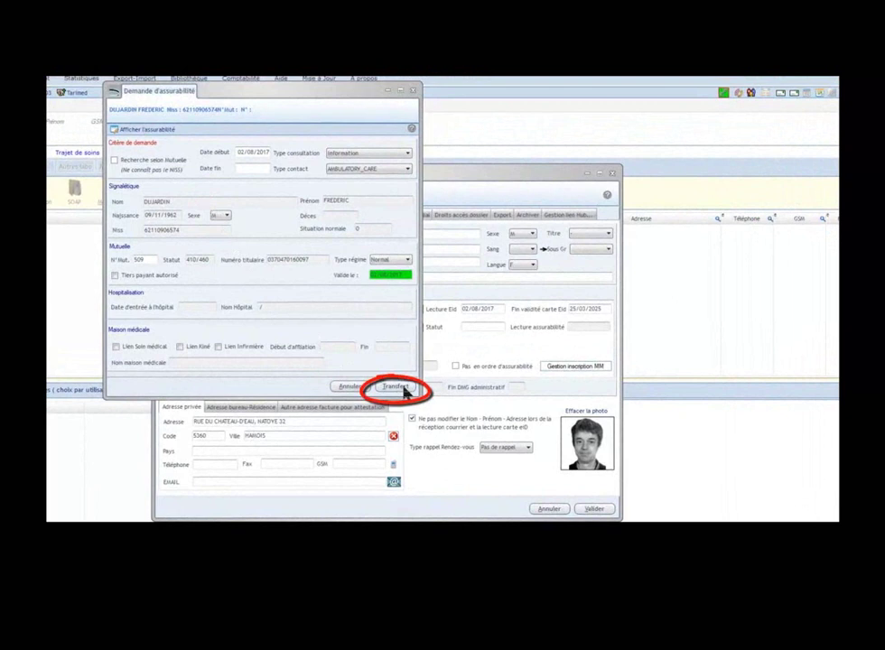
{"action": "left_click", "coordinate": [403, 387]}
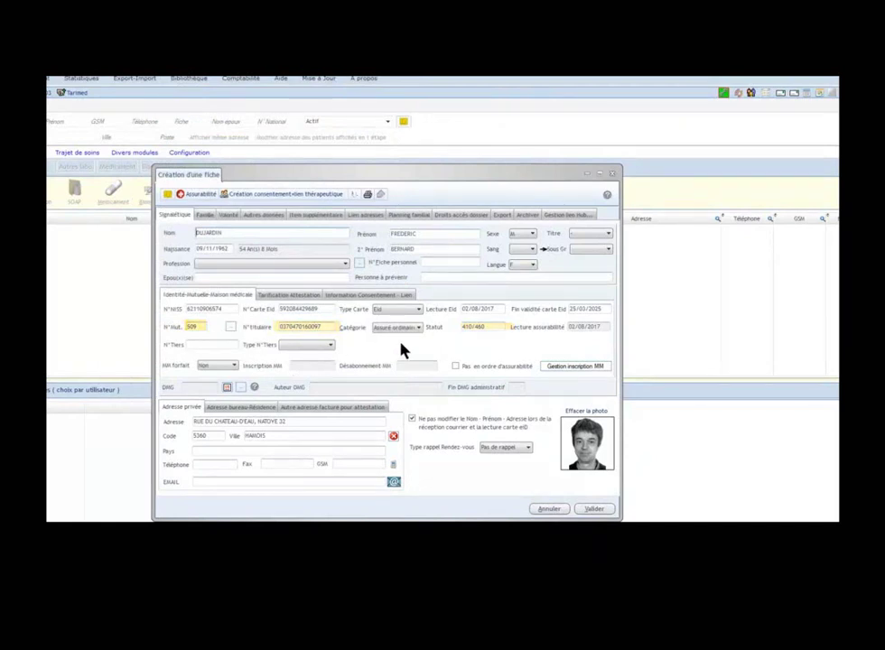
{"action": "left_click", "coordinate": [594, 511]}
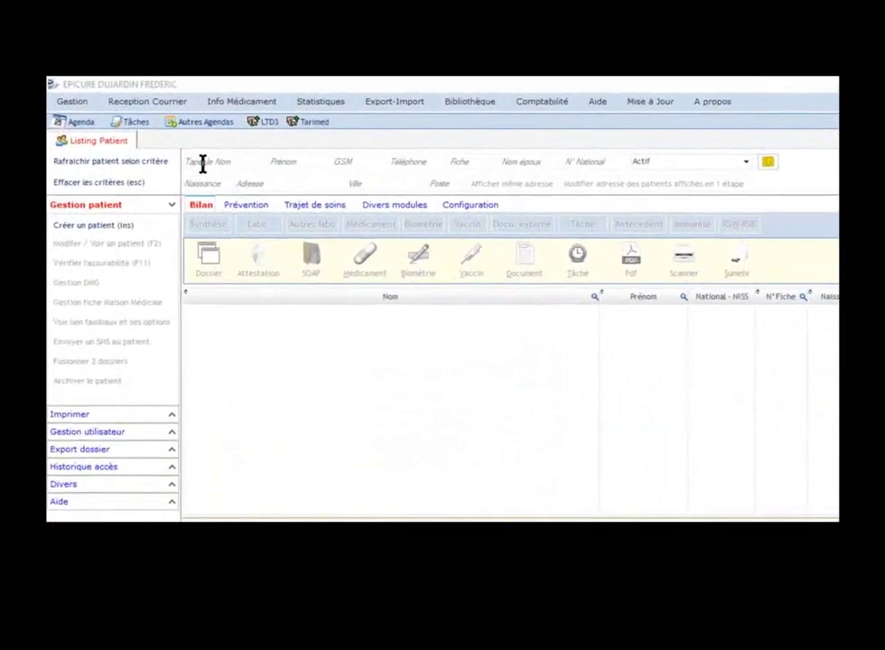
{"action": "left_click", "coordinate": [203, 163]}
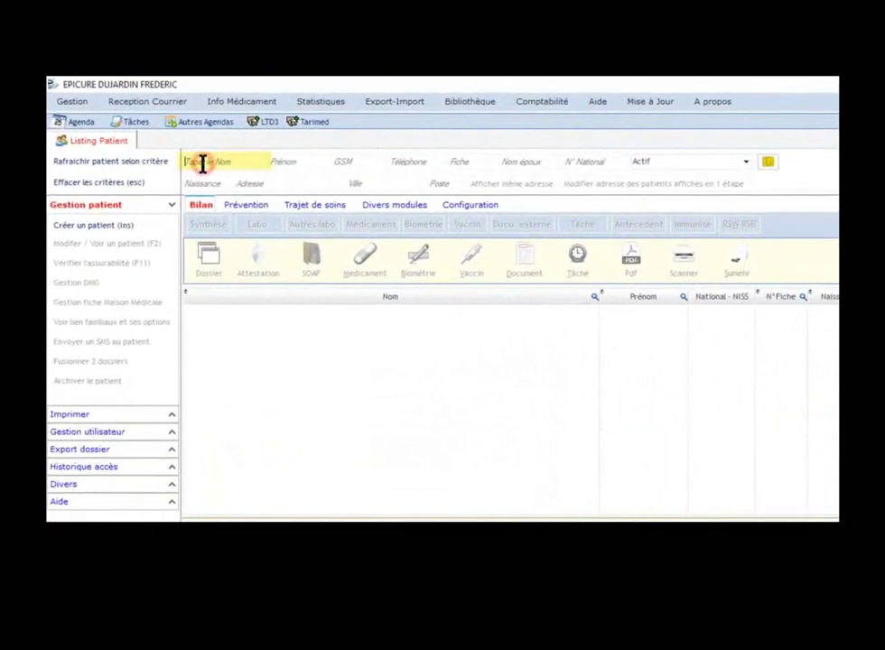
{"action": "type", "text": "DUC"}
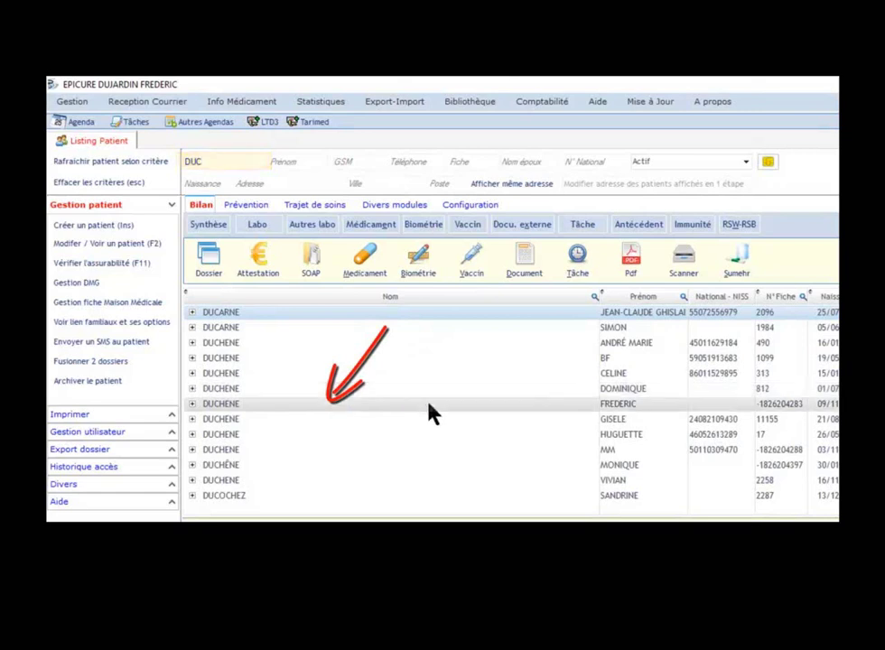
{"action": "left_click", "coordinate": [430, 411]}
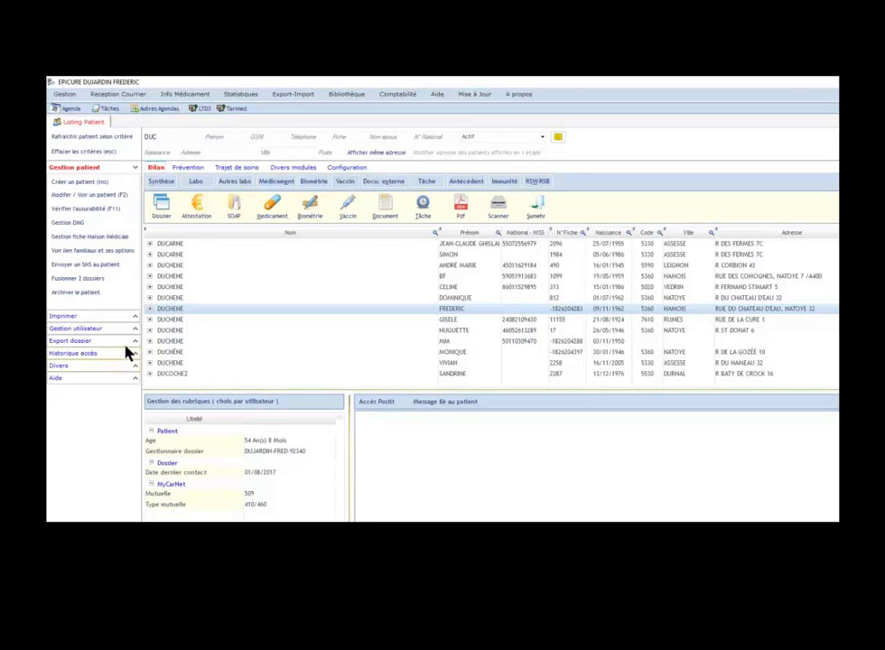
Step: Examine the print and record export options for the selected patient, and return to the patient management options
{"action": "left_click", "coordinate": [77, 318]}
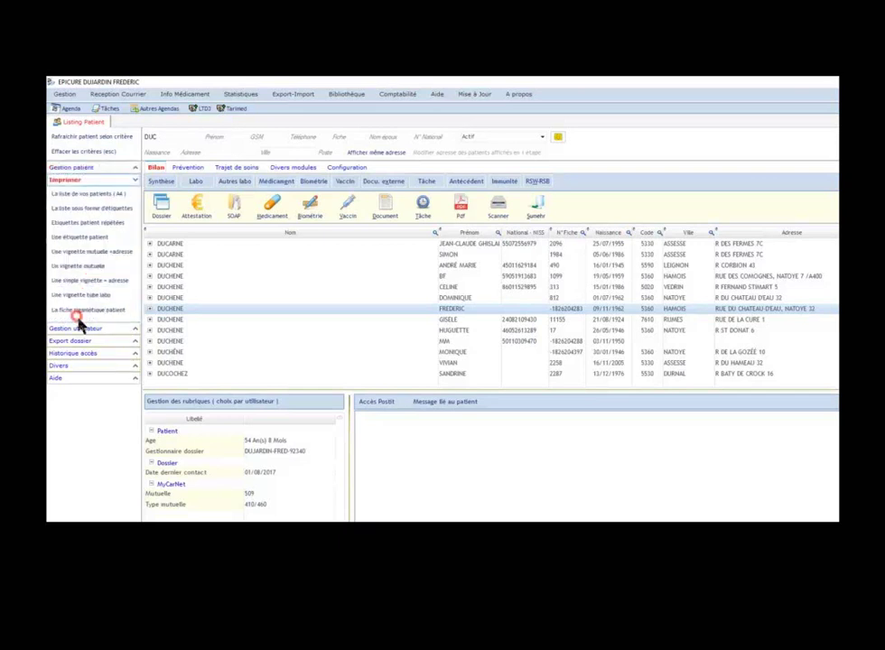
{"action": "left_click", "coordinate": [83, 341]}
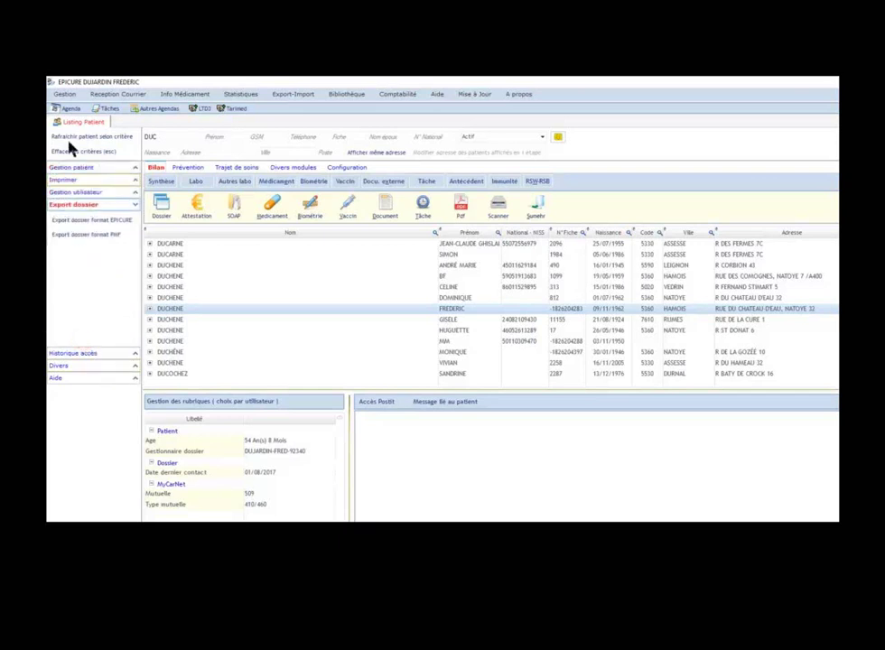
{"action": "left_click", "coordinate": [85, 168]}
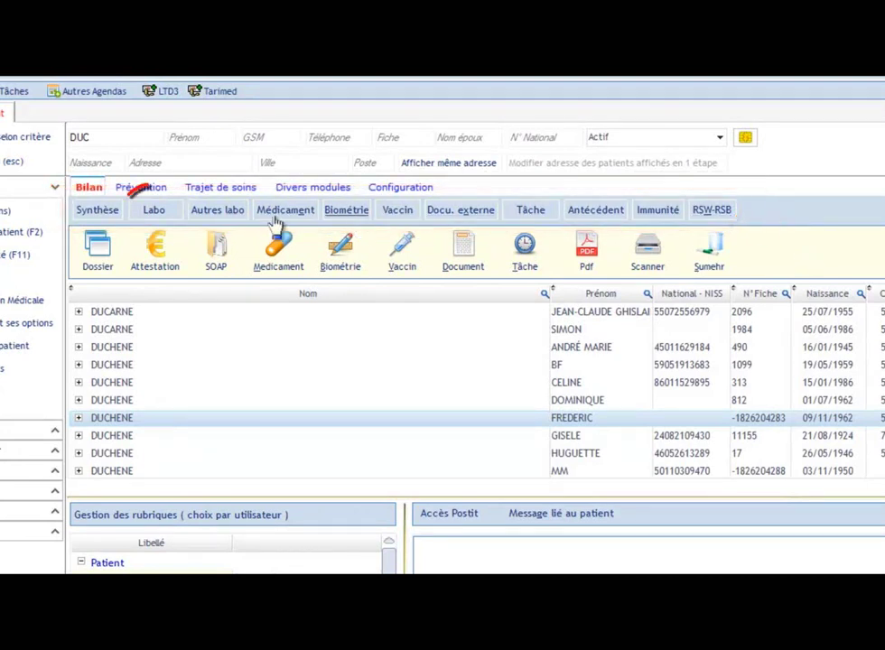
Step: Consult the selected patient's laboratory results, medication and vaccine overviews from the patient listing
{"action": "left_click", "coordinate": [157, 215]}
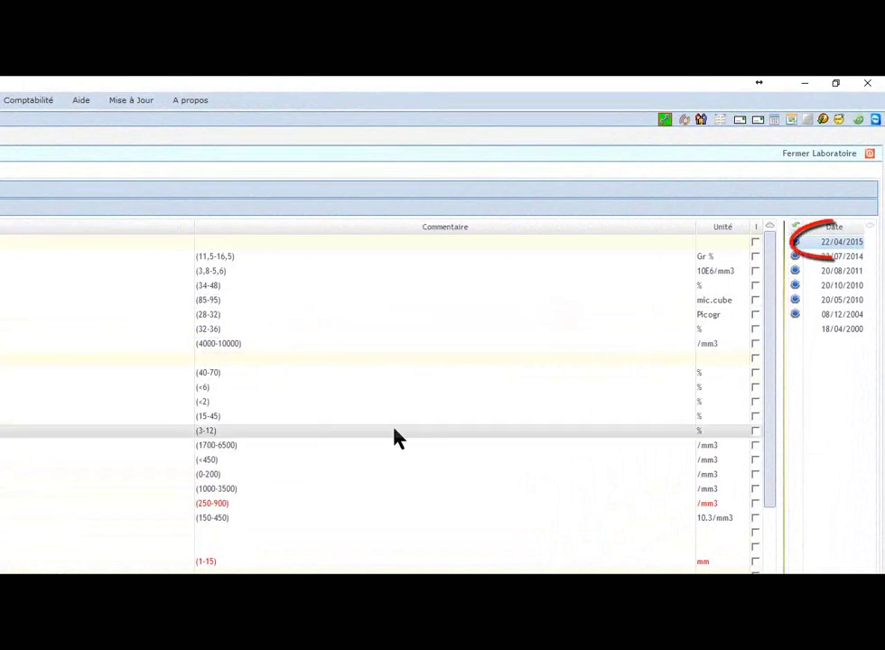
{"action": "left_click", "coordinate": [819, 156]}
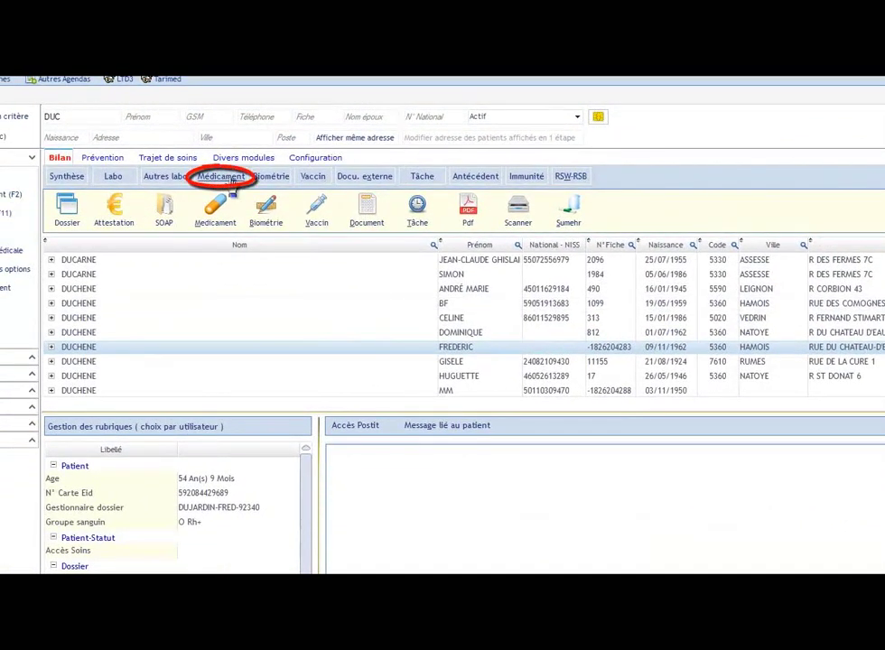
{"action": "left_click", "coordinate": [226, 179]}
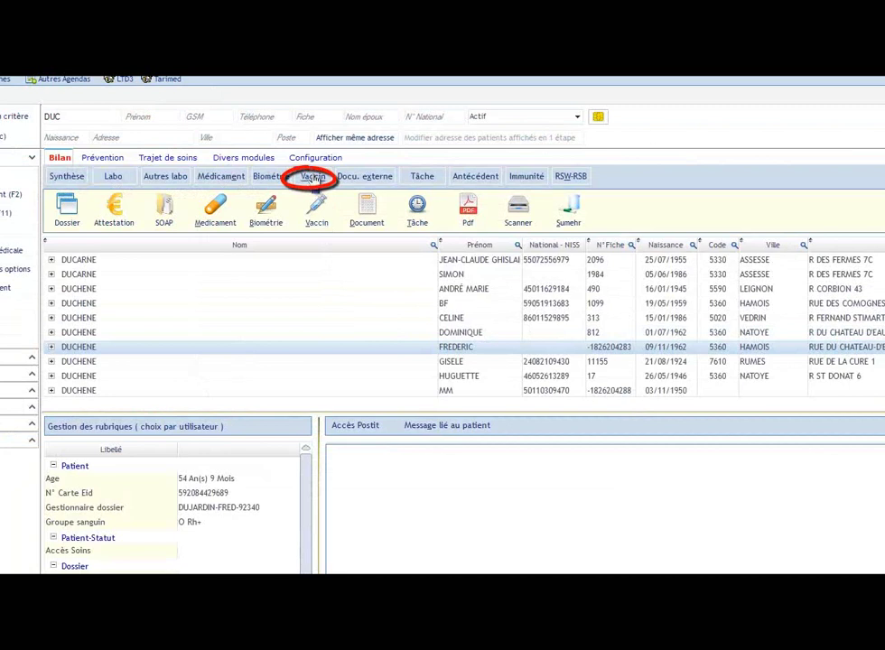
{"action": "left_click", "coordinate": [313, 177]}
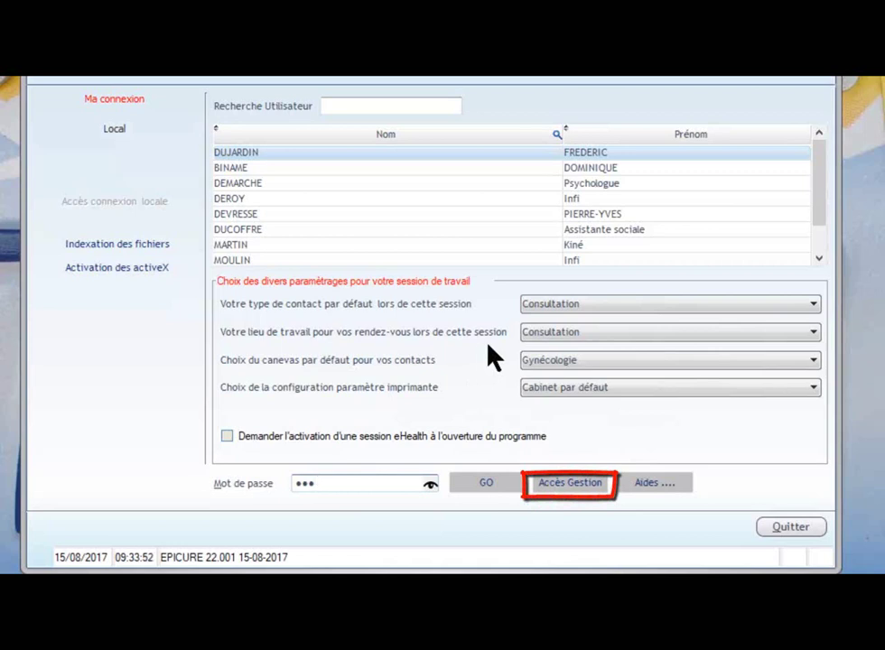
Step: In the access group management, allow the SECRETARIAT profile to use electronic prescriptions and save the profile
{"action": "left_click", "coordinate": [561, 486]}
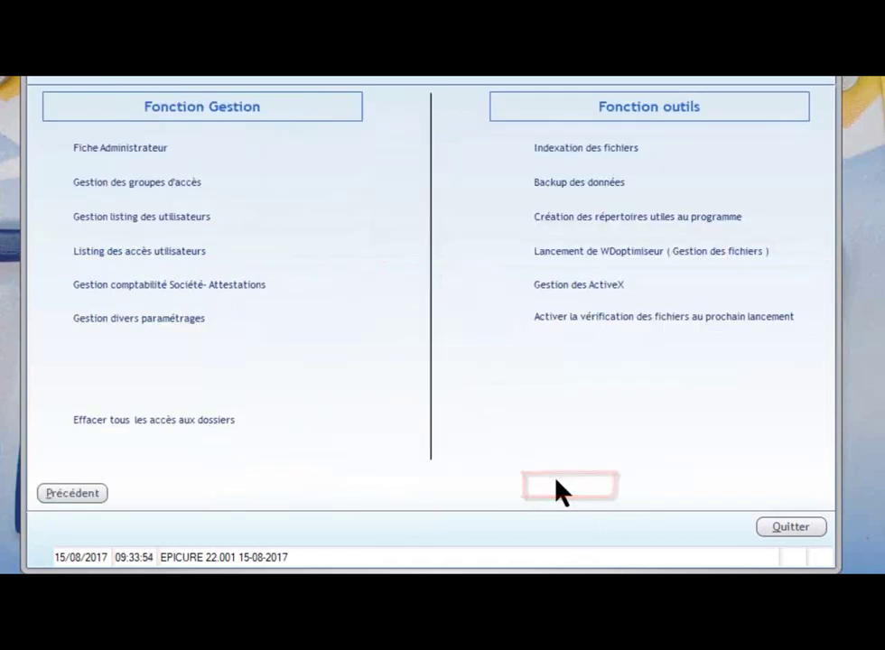
{"action": "left_click", "coordinate": [170, 188]}
{"action": "left_click", "coordinate": [220, 150]}
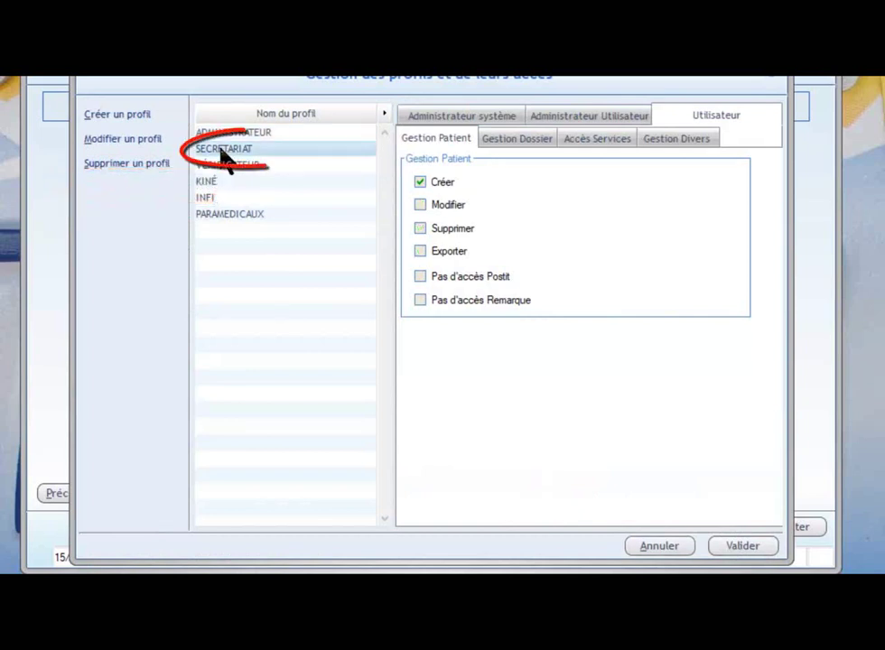
{"action": "left_click", "coordinate": [693, 141]}
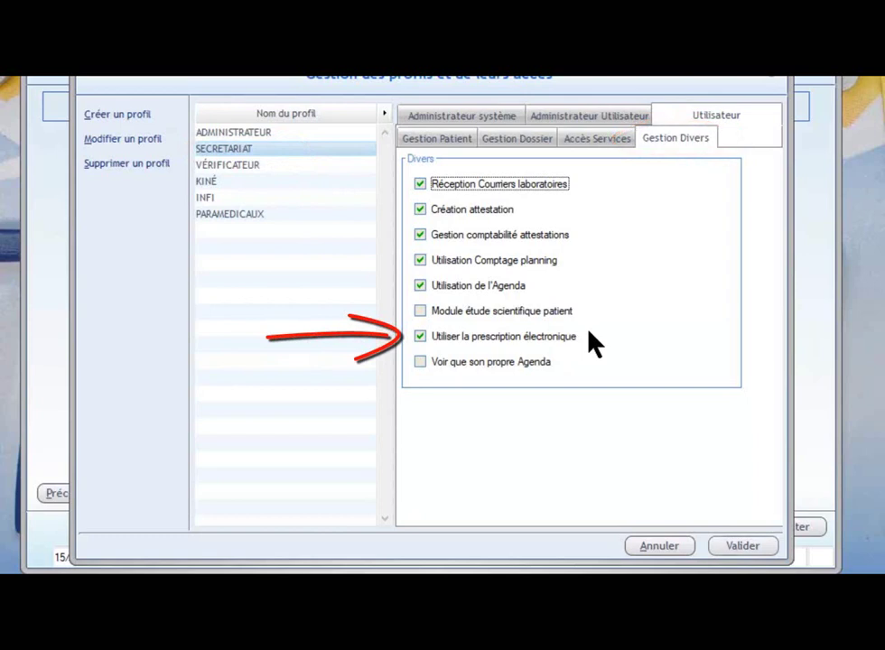
{"action": "left_click", "coordinate": [422, 339]}
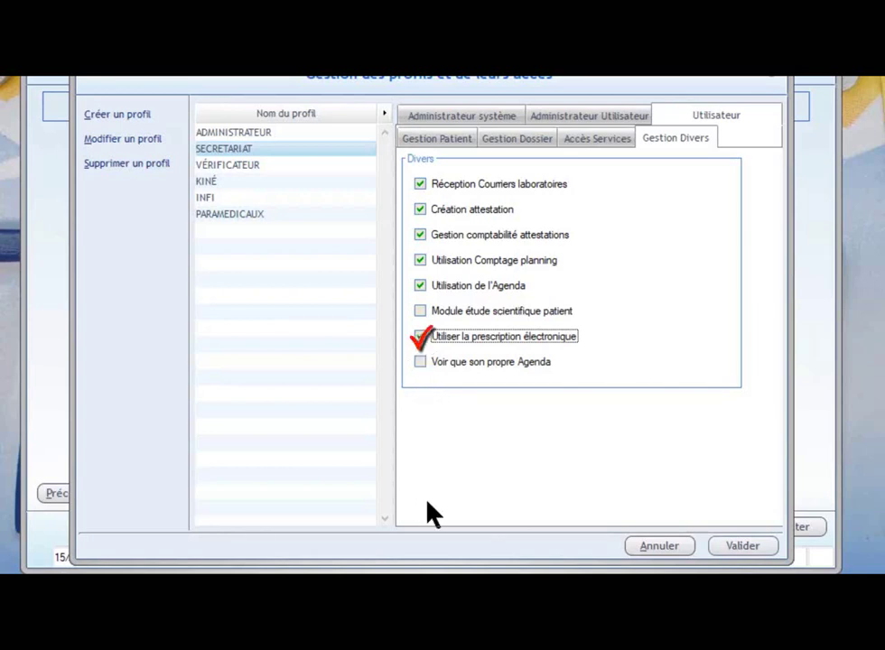
{"action": "left_click", "coordinate": [748, 548]}
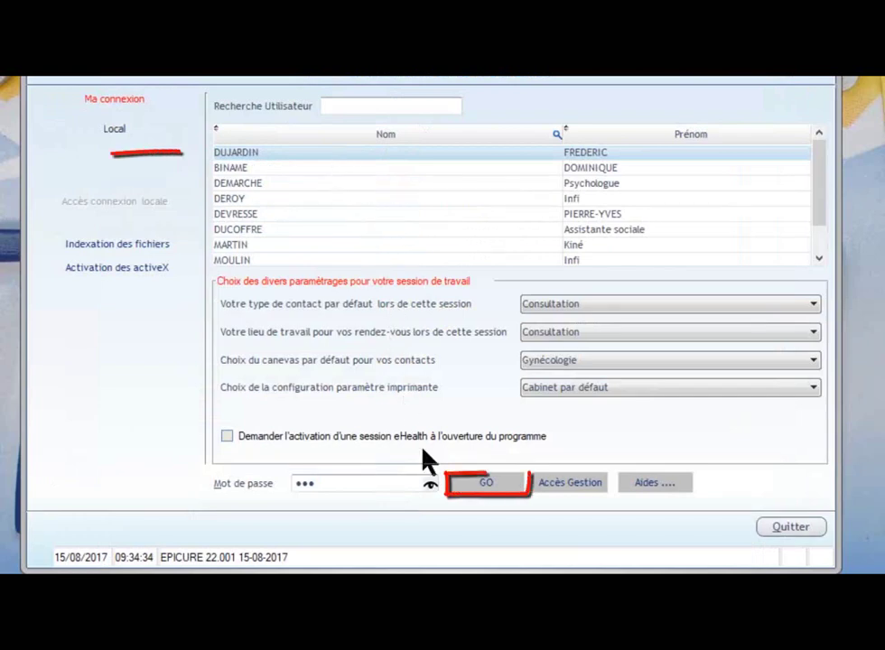
Step: Log in as the doctor and, in the eHealth parameters, forbid the secretariat from sending eRecipe prescriptions without the doctor's validation
{"action": "left_click", "coordinate": [485, 485]}
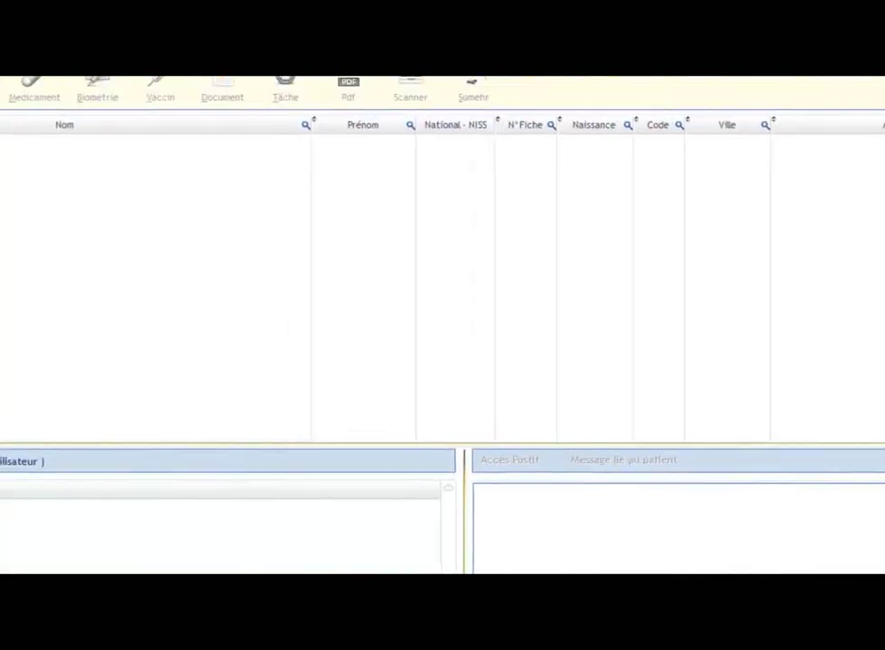
{"action": "left_click", "coordinate": [10, 91]}
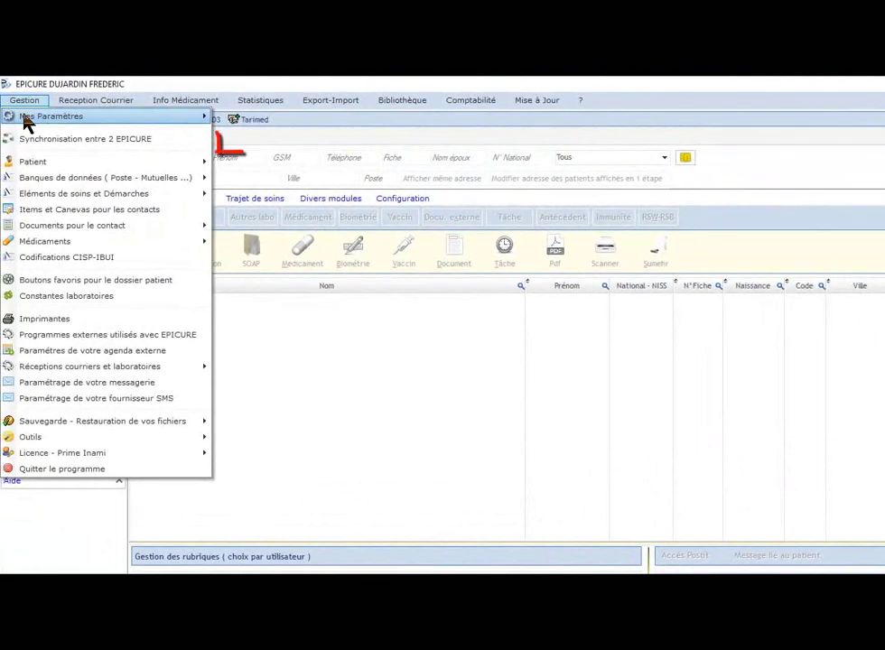
{"action": "mouse_move", "coordinate": [11, 106]}
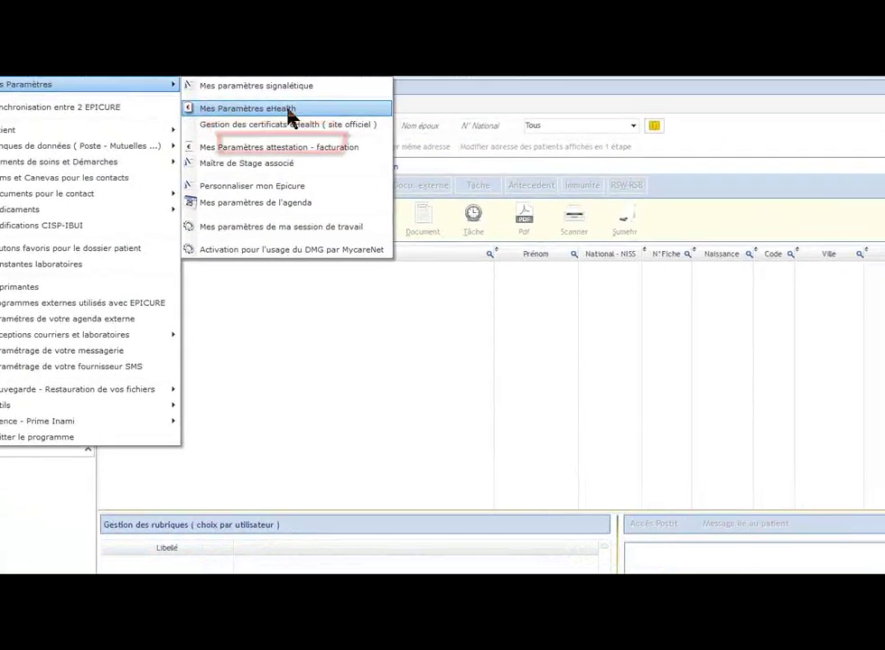
{"action": "left_click", "coordinate": [321, 142]}
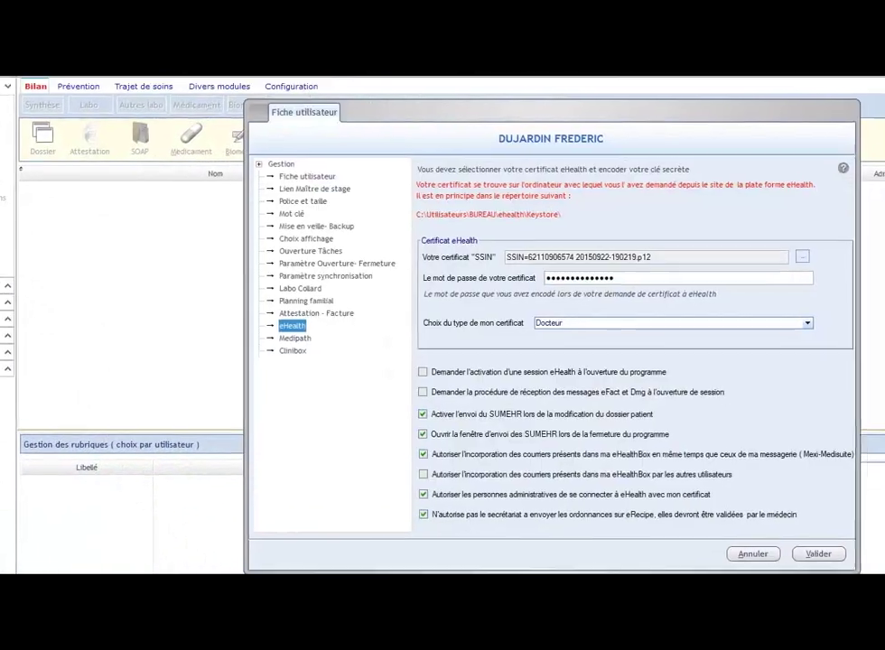
{"action": "left_click", "coordinate": [417, 510]}
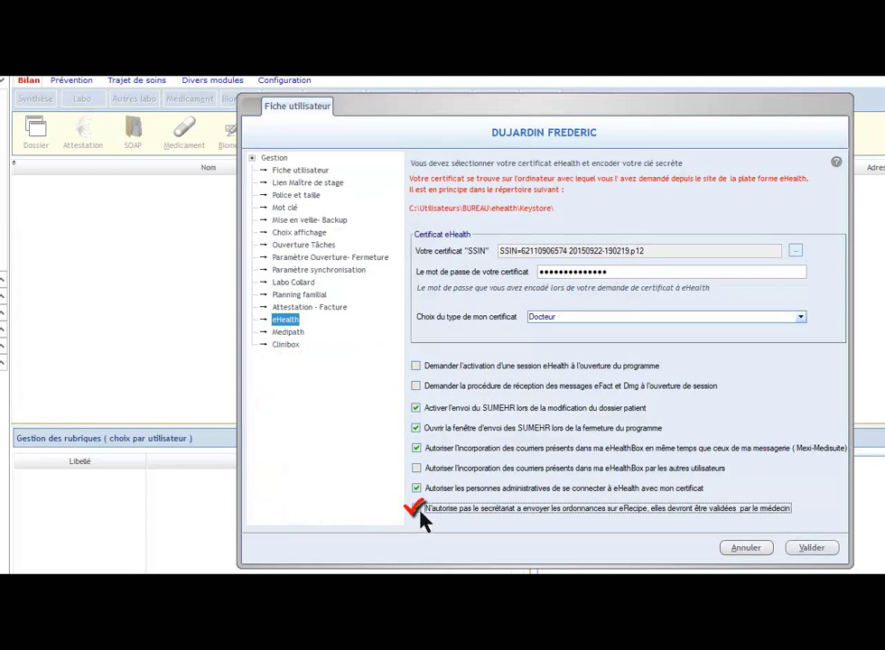
{"action": "left_click", "coordinate": [816, 551]}
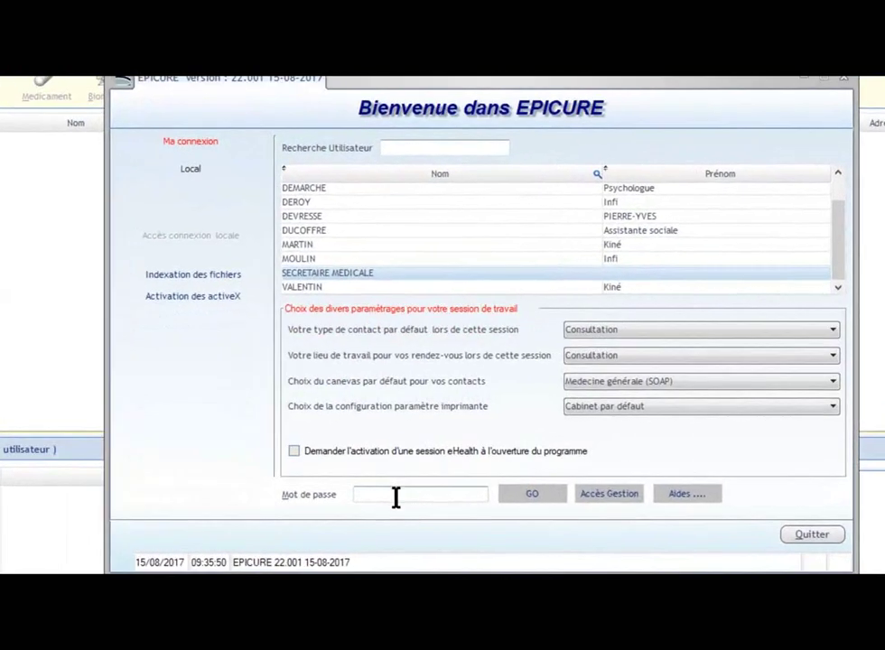
Step: Log in to the SECRETAIRE MEDICALE account with its password and choose the doctor to work for
{"action": "left_click", "coordinate": [396, 498]}
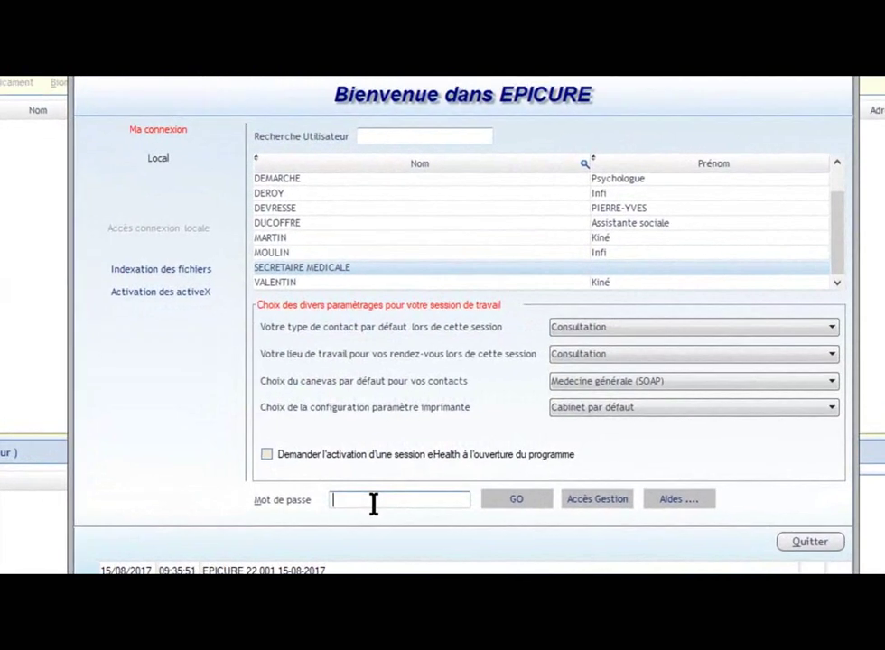
{"action": "type", "text": "•"}
{"action": "type", "text": "••"}
{"action": "left_click", "coordinate": [517, 498]}
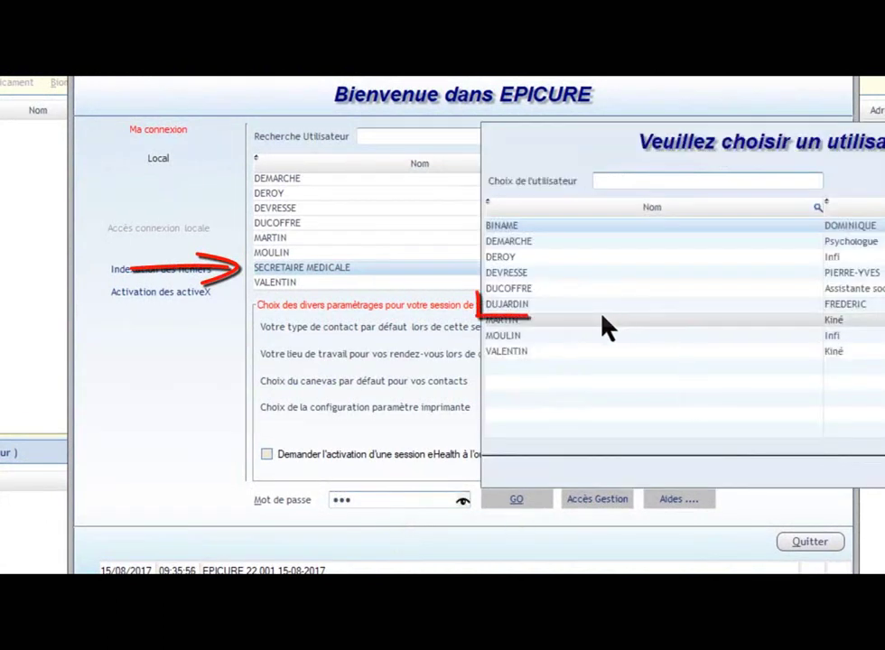
{"action": "left_click", "coordinate": [601, 306]}
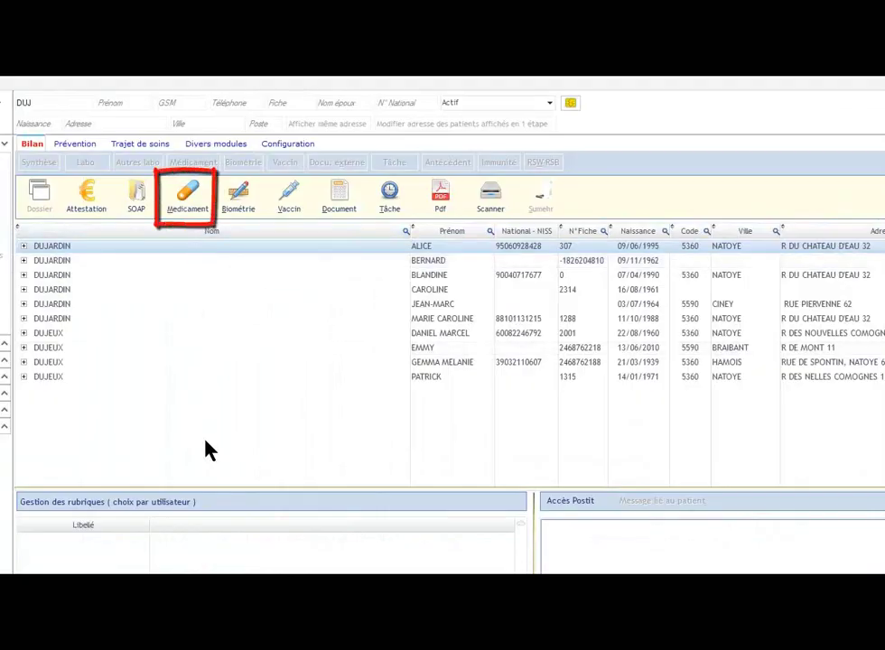
Step: Prescribe DESO 20 for the first patient in the DUJ listing and leave the prescription without printing
{"action": "left_click", "coordinate": [185, 196]}
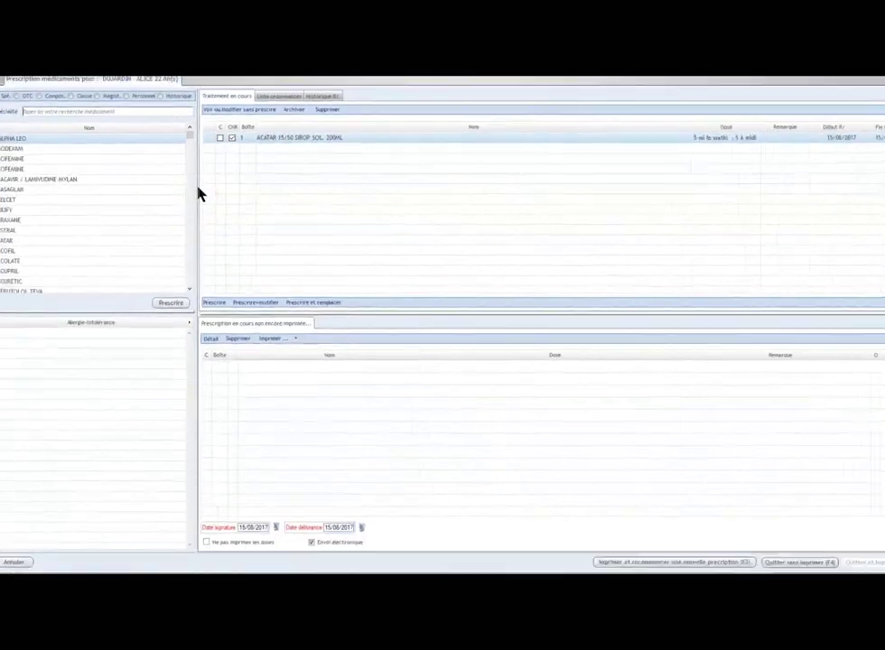
{"action": "left_click", "coordinate": [72, 115]}
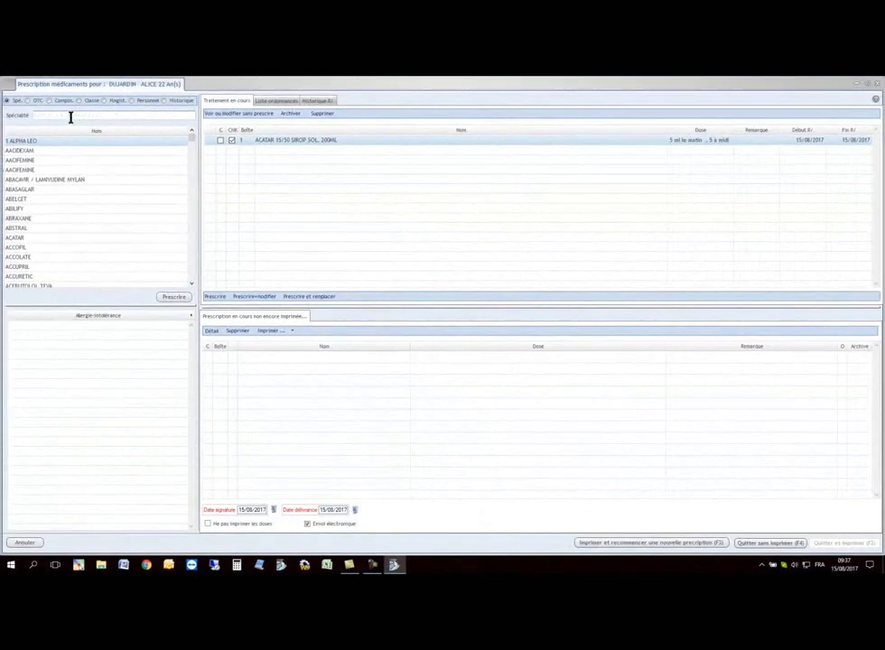
{"action": "type", "text": "DESO"}
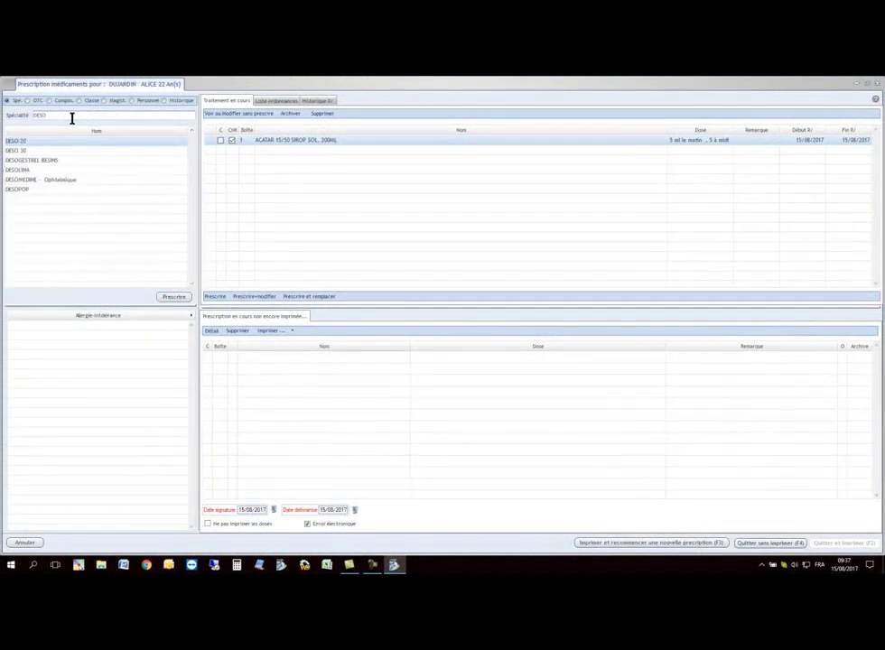
{"action": "left_click", "coordinate": [173, 297]}
{"action": "left_click", "coordinate": [510, 375]}
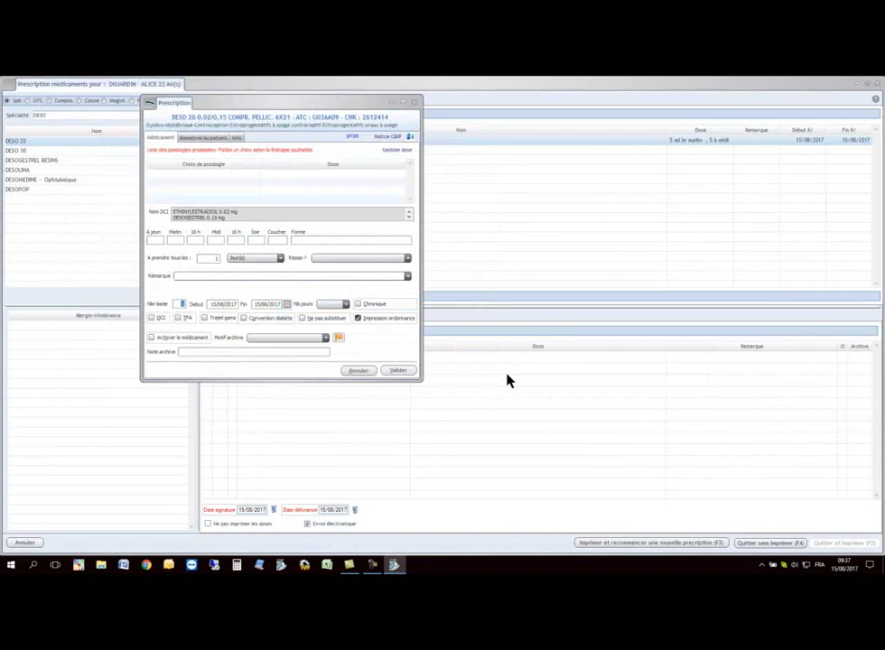
{"action": "left_click", "coordinate": [357, 369]}
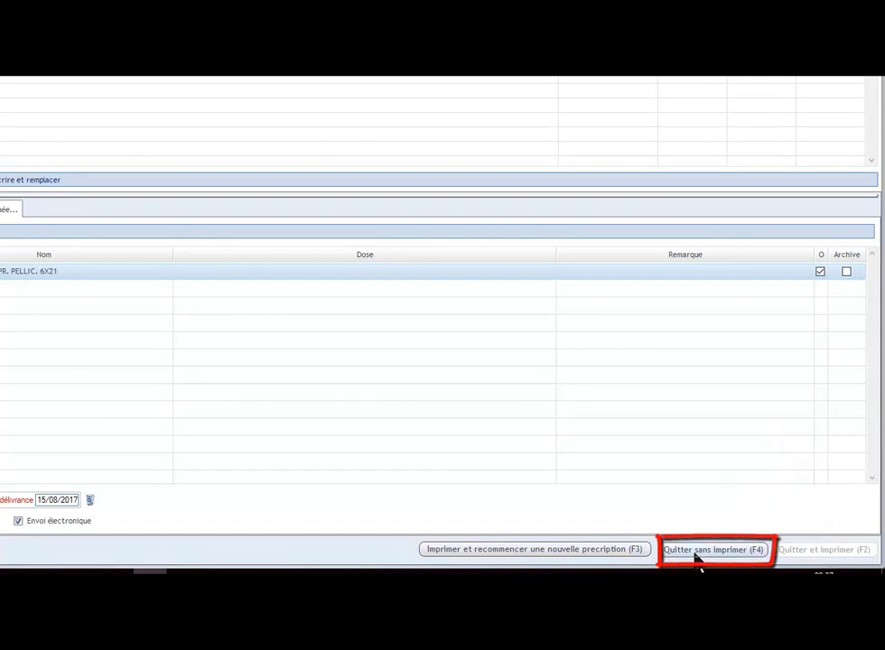
{"action": "left_click", "coordinate": [697, 551]}
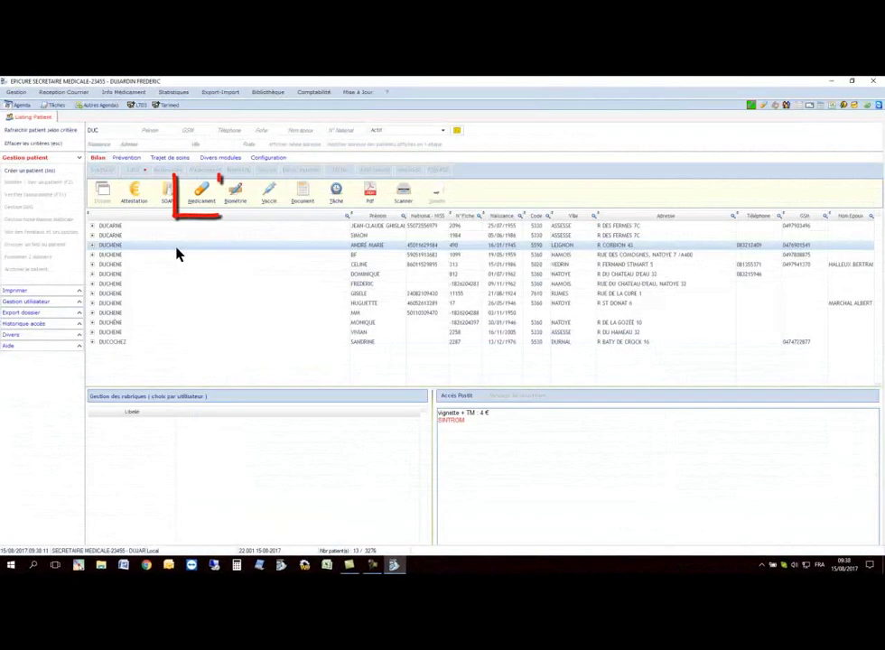
{"action": "left_click", "coordinate": [200, 195]}
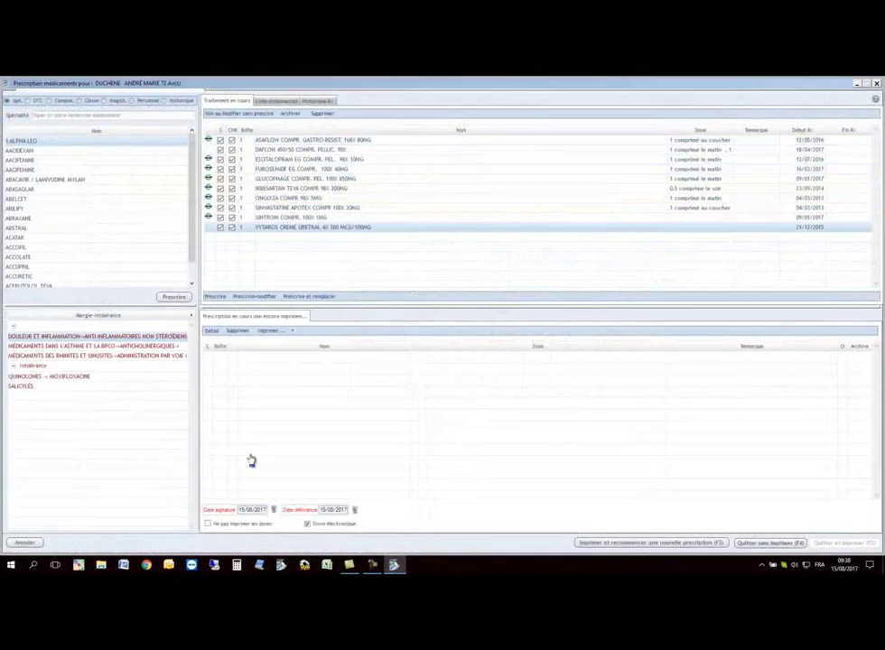
{"action": "double_click", "coordinate": [271, 159]}
{"action": "double_click", "coordinate": [271, 169]}
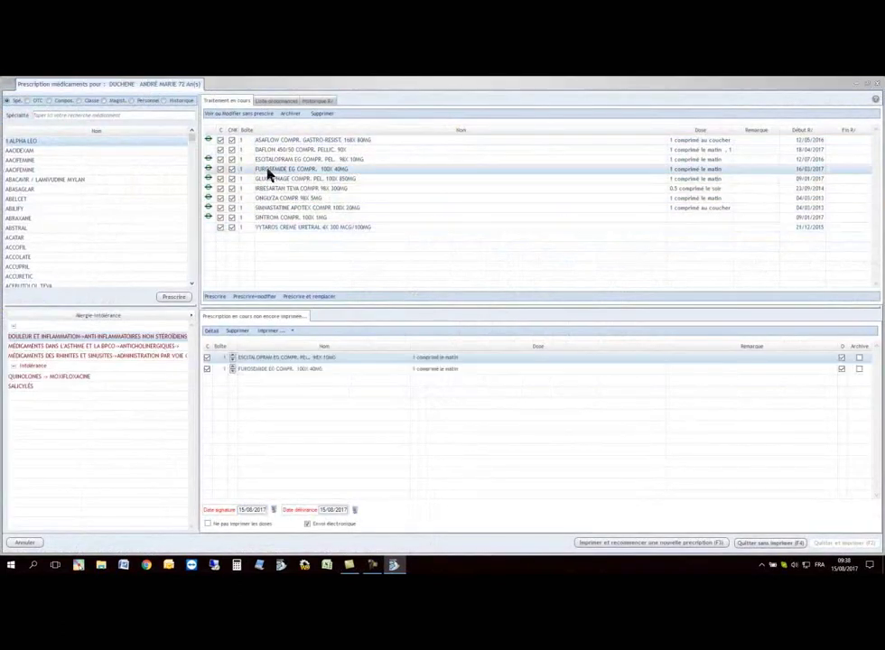
{"action": "double_click", "coordinate": [269, 178]}
{"action": "double_click", "coordinate": [270, 188]}
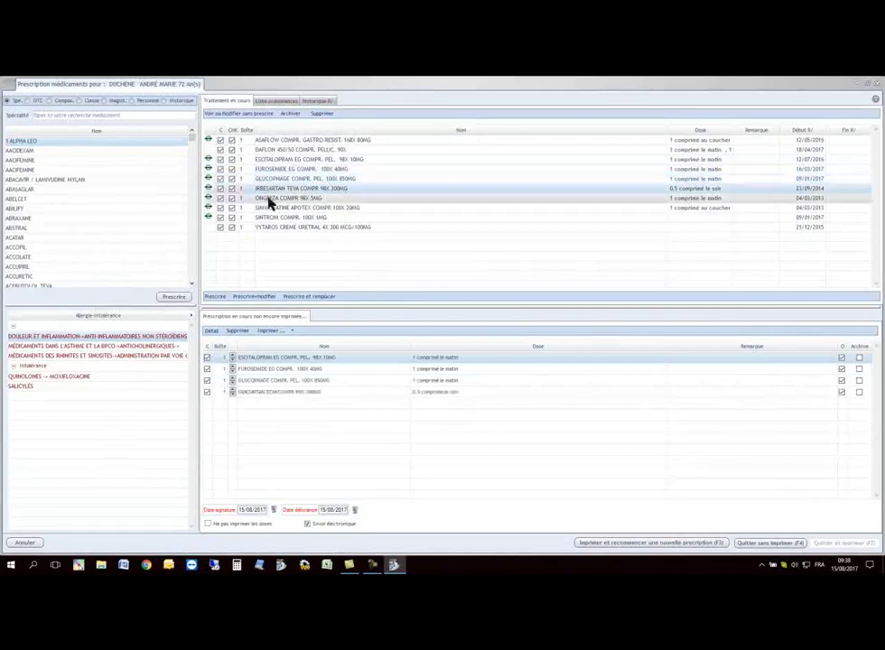
{"action": "double_click", "coordinate": [269, 198]}
{"action": "double_click", "coordinate": [271, 209]}
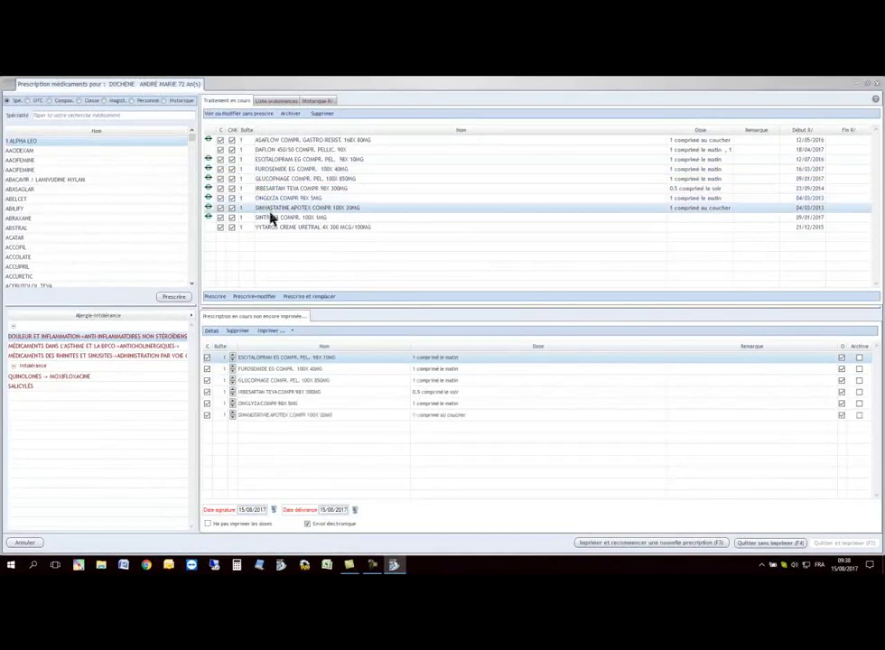
{"action": "double_click", "coordinate": [272, 218]}
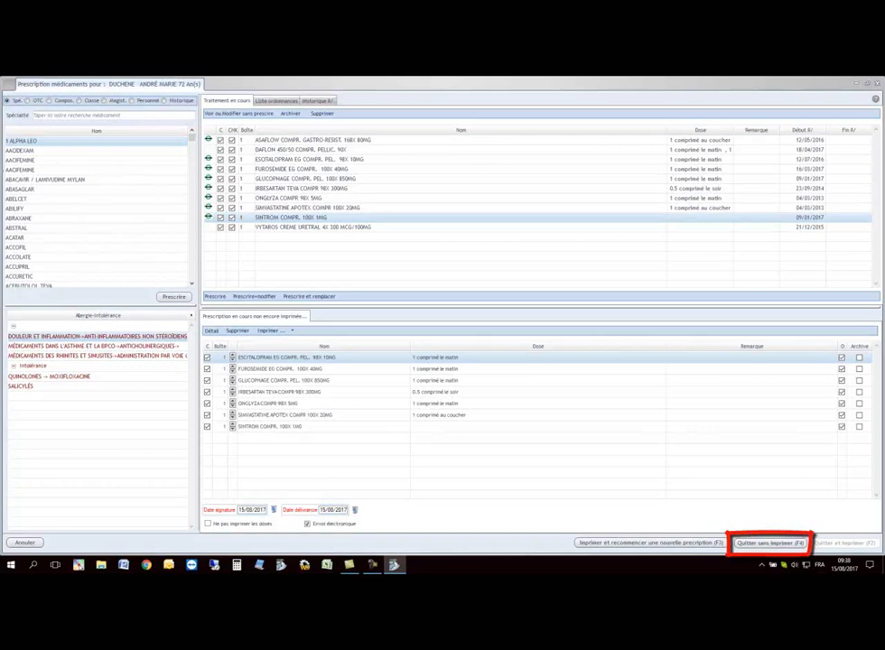
{"action": "left_click", "coordinate": [772, 544]}
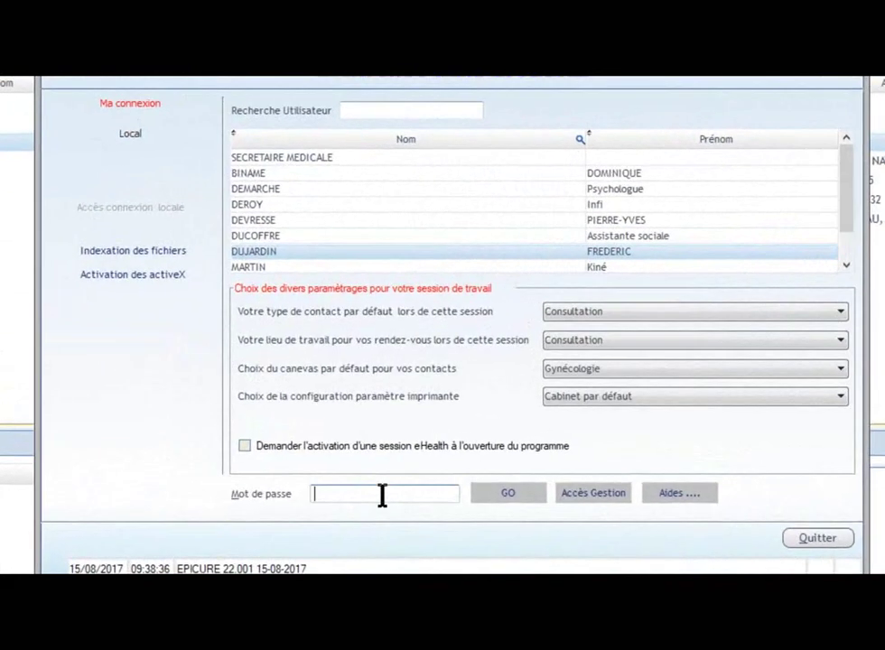
Step: Log in as the doctor with the account password and open the list of prescriptions awaiting validation
{"action": "type", "text": "••"}
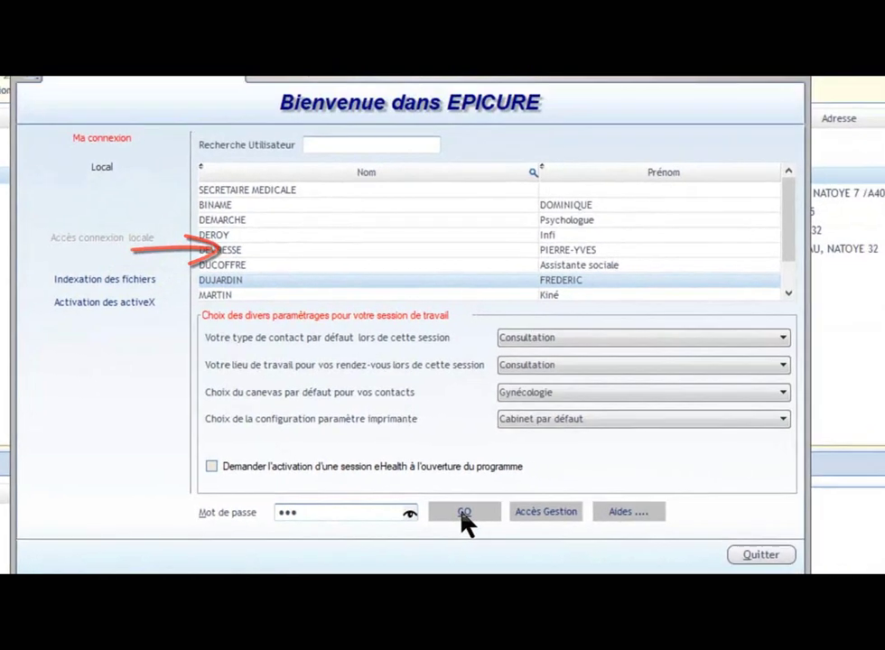
{"action": "left_click", "coordinate": [509, 494]}
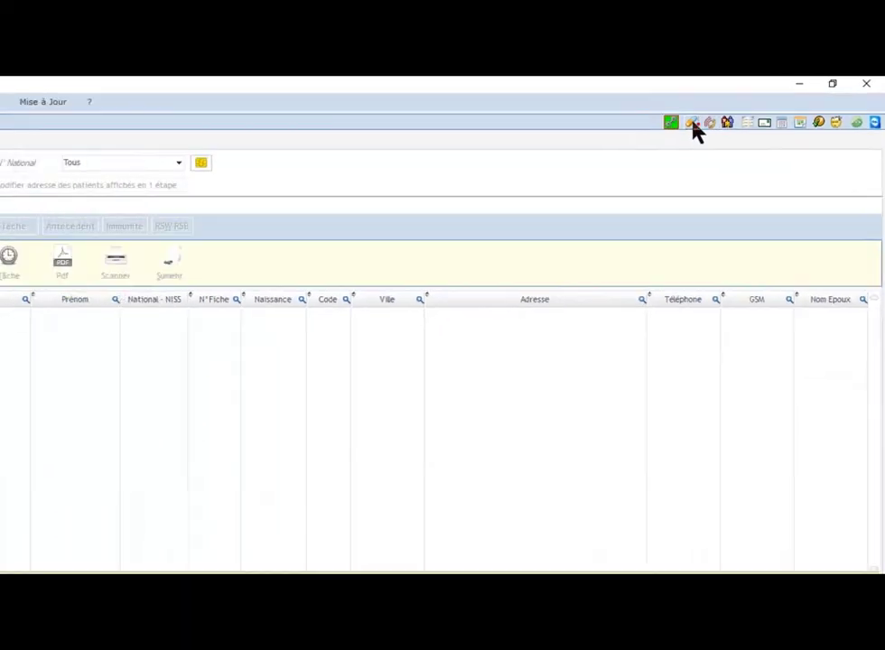
{"action": "left_click", "coordinate": [694, 126]}
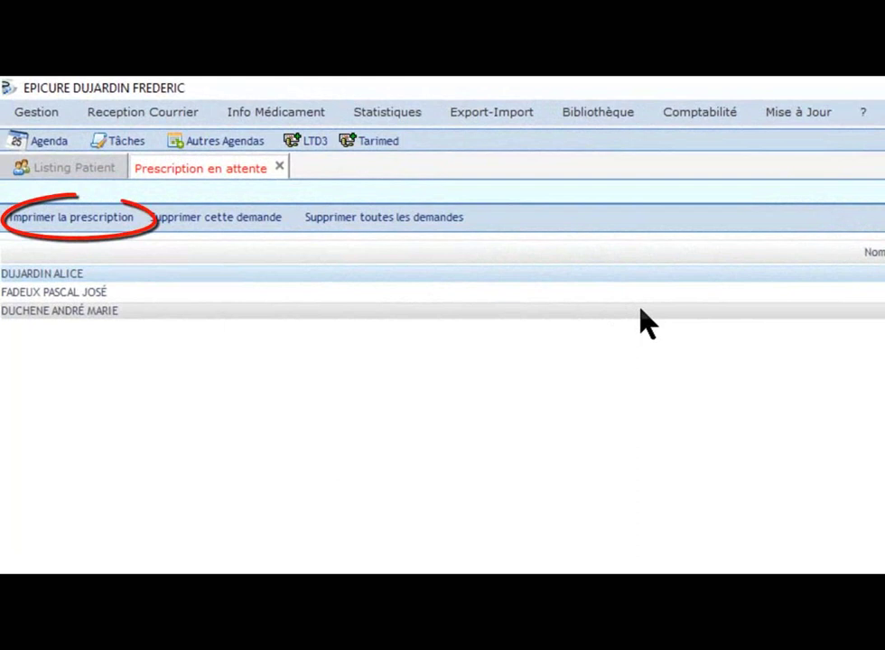
Step: Print the pending prescription of the DUCHENE patient and delete its request from the waiting list
{"action": "left_click", "coordinate": [86, 311]}
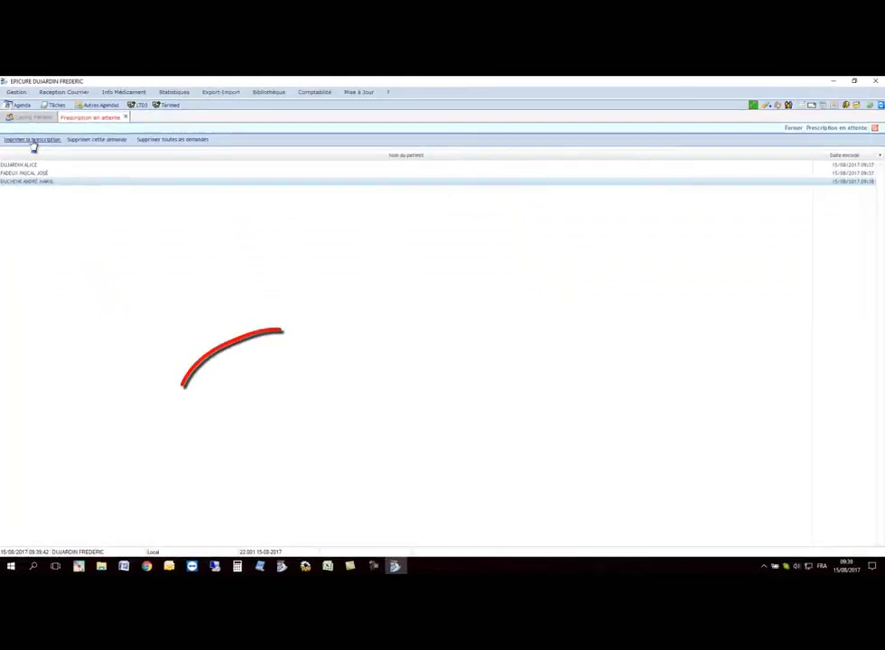
{"action": "left_click", "coordinate": [32, 140]}
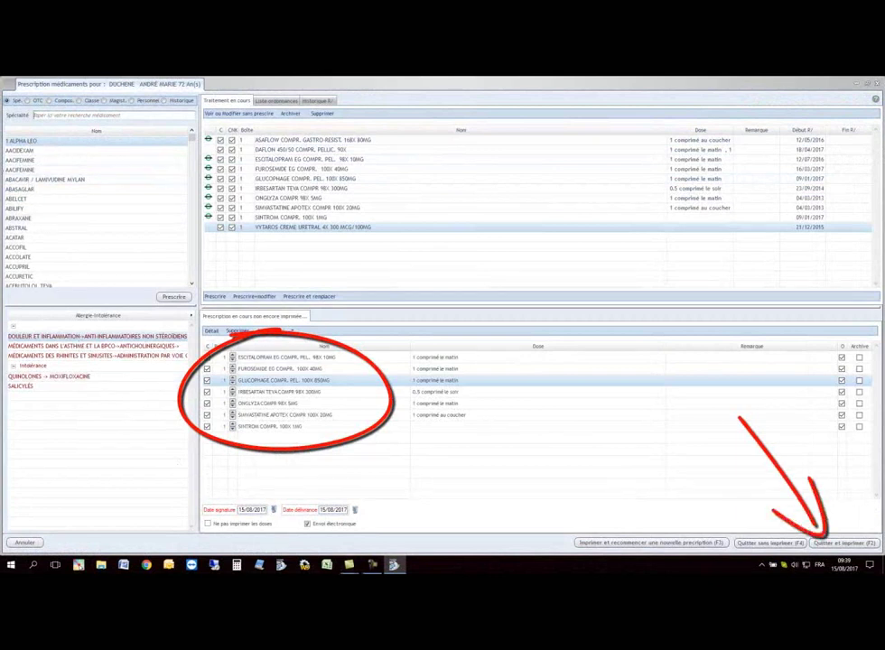
{"action": "left_click", "coordinate": [845, 545]}
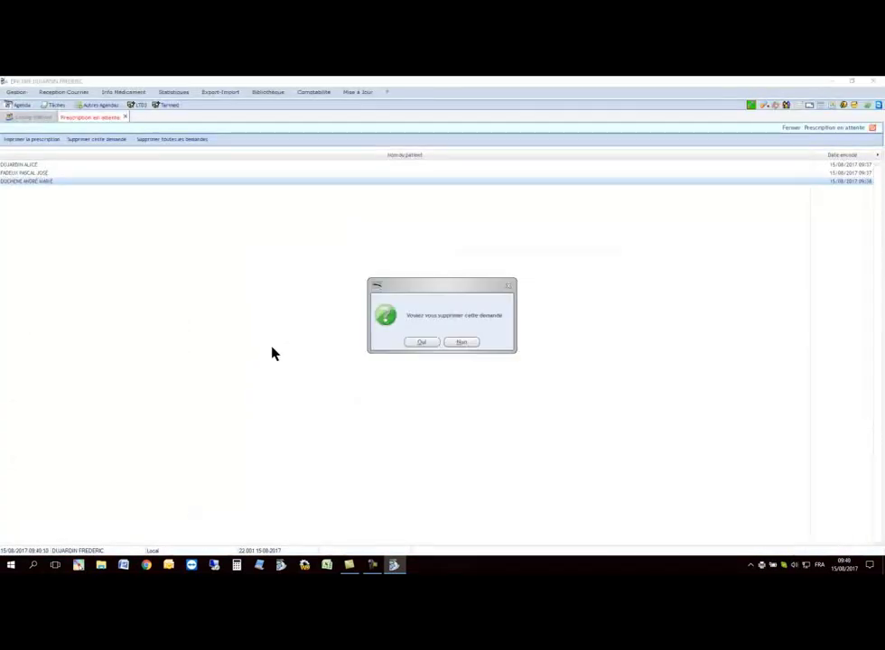
{"action": "left_click", "coordinate": [426, 346]}
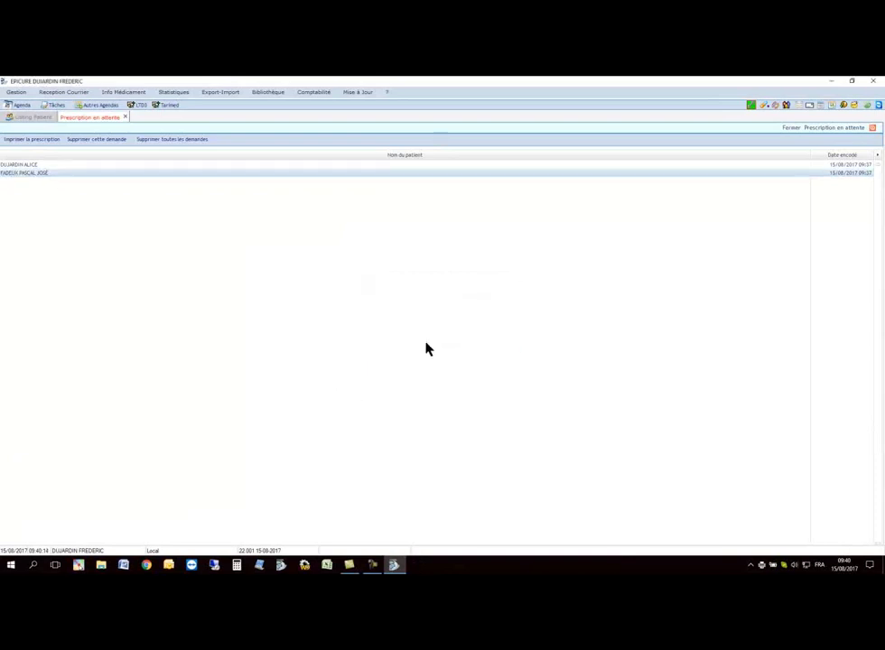
Step: Review the first patient's pending DESO 20 prescription and close it without printing
{"action": "double_click", "coordinate": [66, 167]}
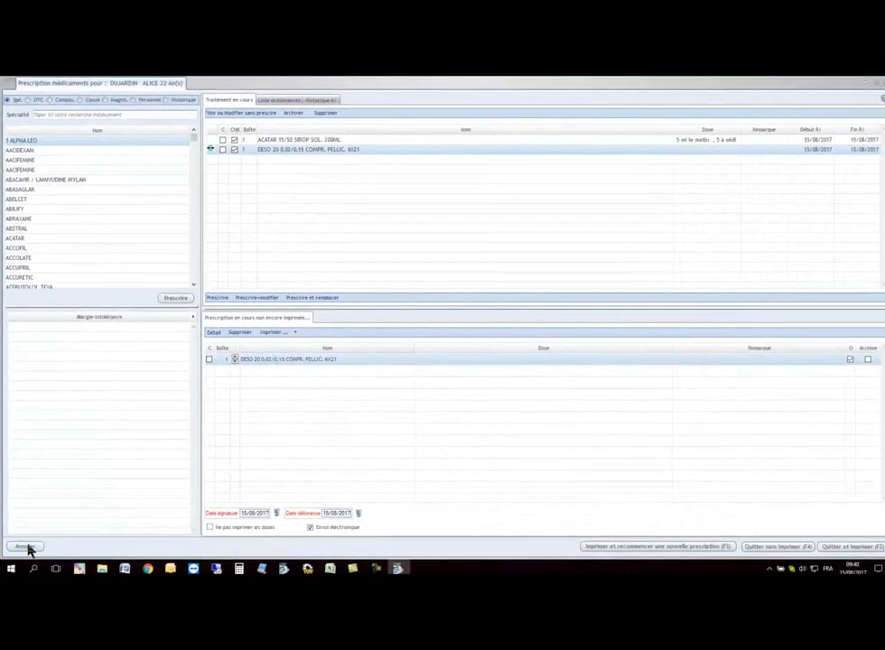
{"action": "left_click", "coordinate": [27, 544]}
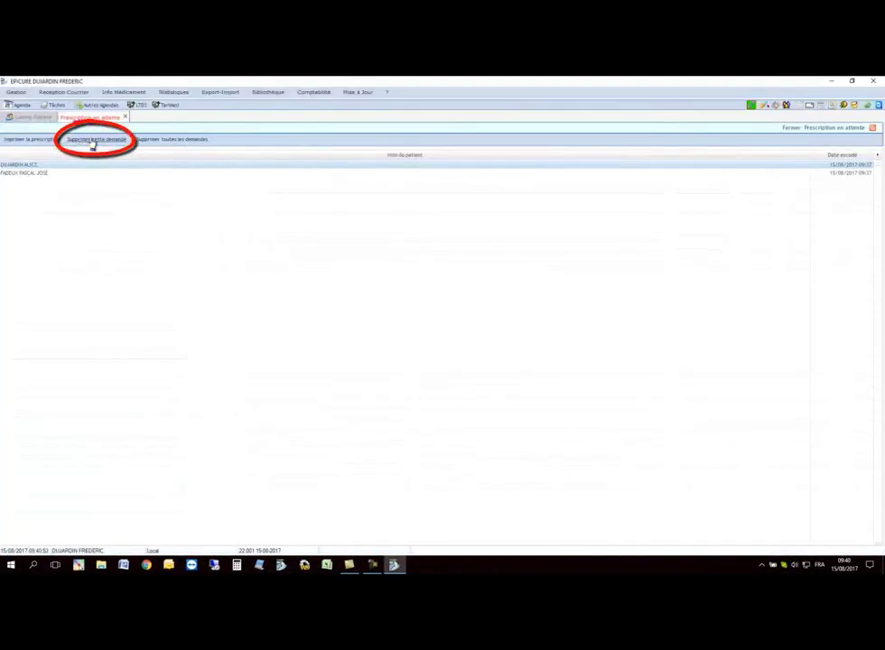
Step: Delete the selected patient's request from the list of pending prescriptions
{"action": "left_click", "coordinate": [94, 140]}
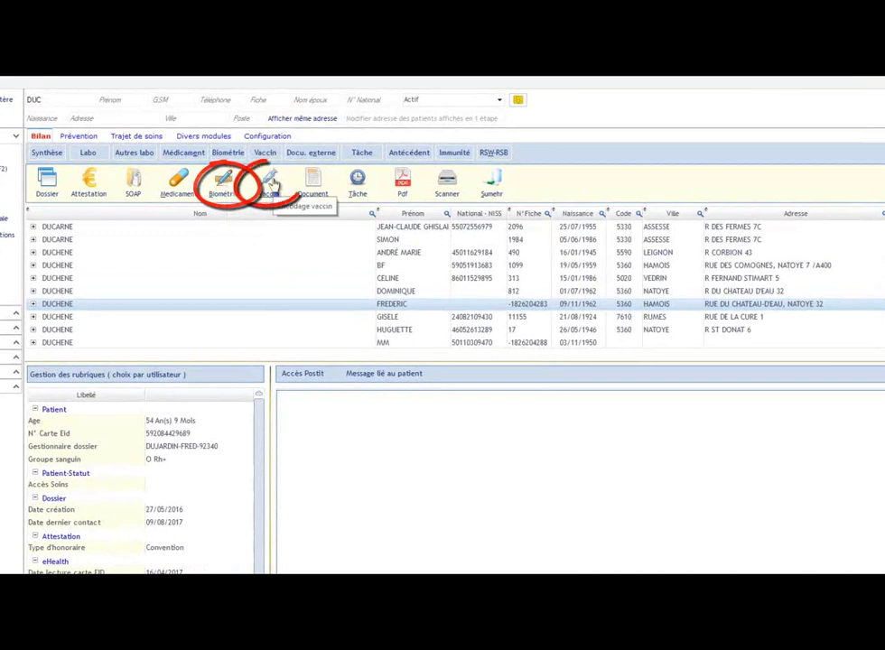
Step: Review the document types that can be created for the selected patient, without choosing one
{"action": "left_click", "coordinate": [312, 185]}
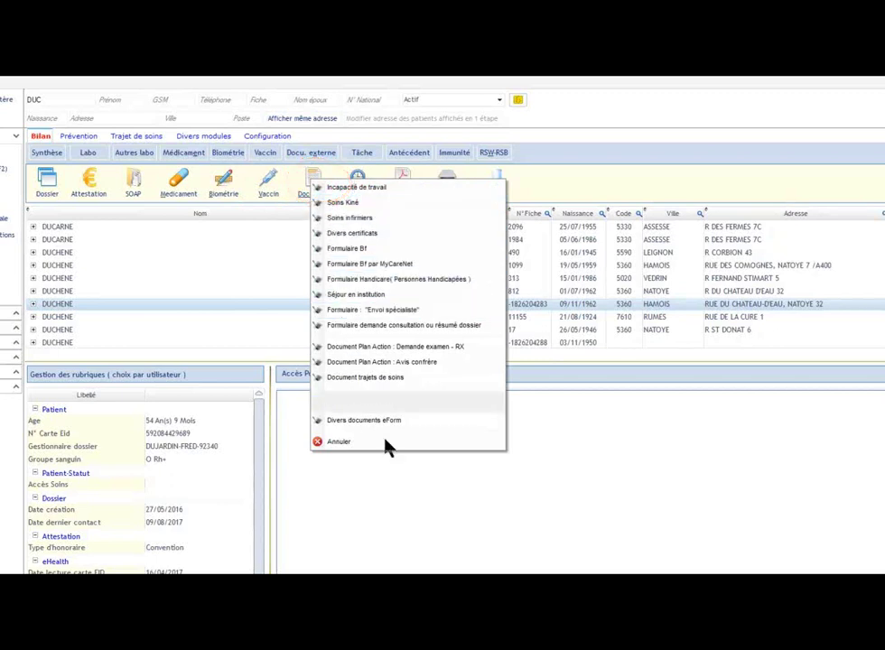
{"action": "left_click", "coordinate": [399, 471]}
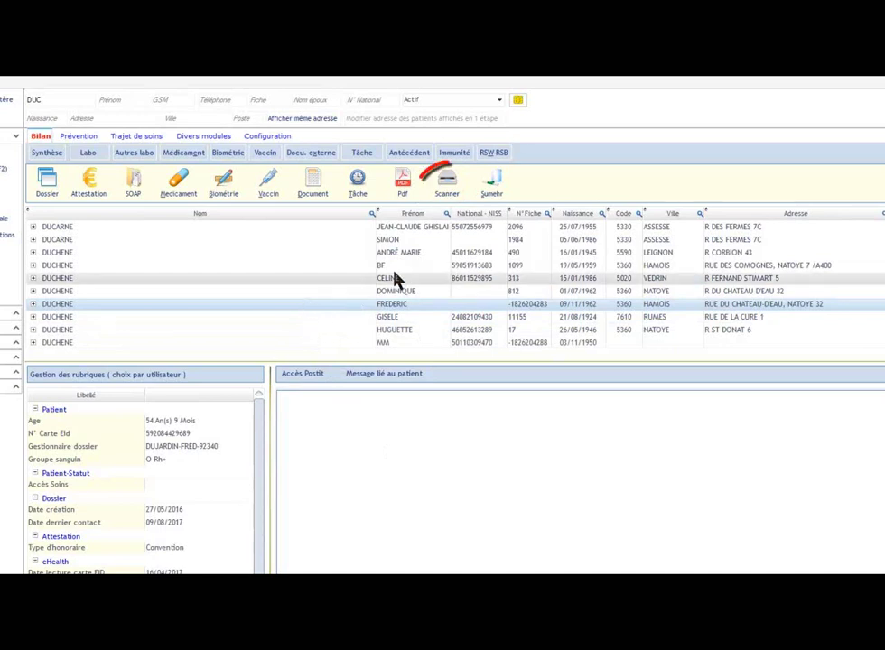
Step: Open a scanner contact for the selected patient and check the available scan sources in the scan parameters
{"action": "left_click", "coordinate": [448, 193]}
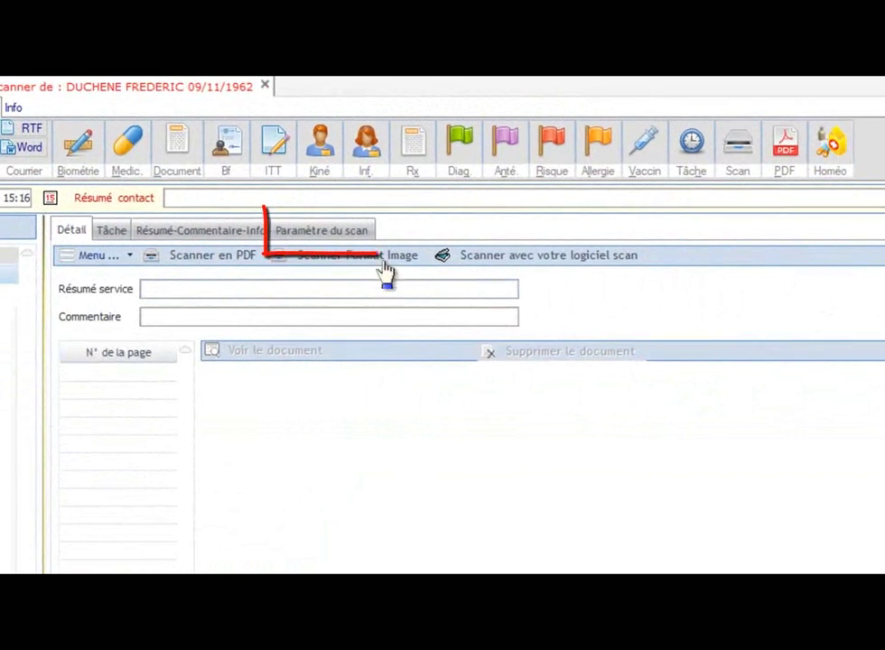
{"action": "left_click", "coordinate": [351, 234]}
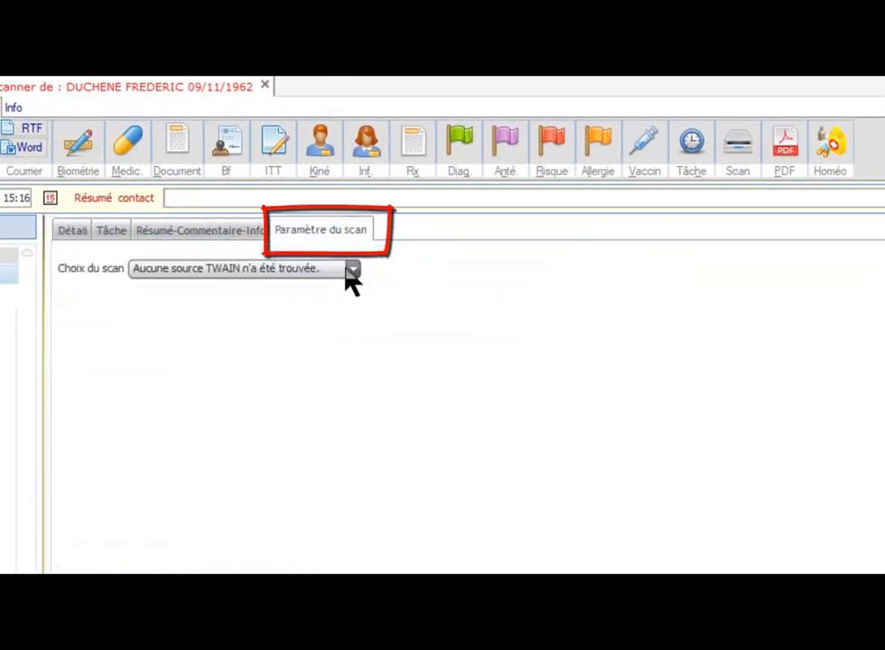
{"action": "left_click", "coordinate": [351, 269]}
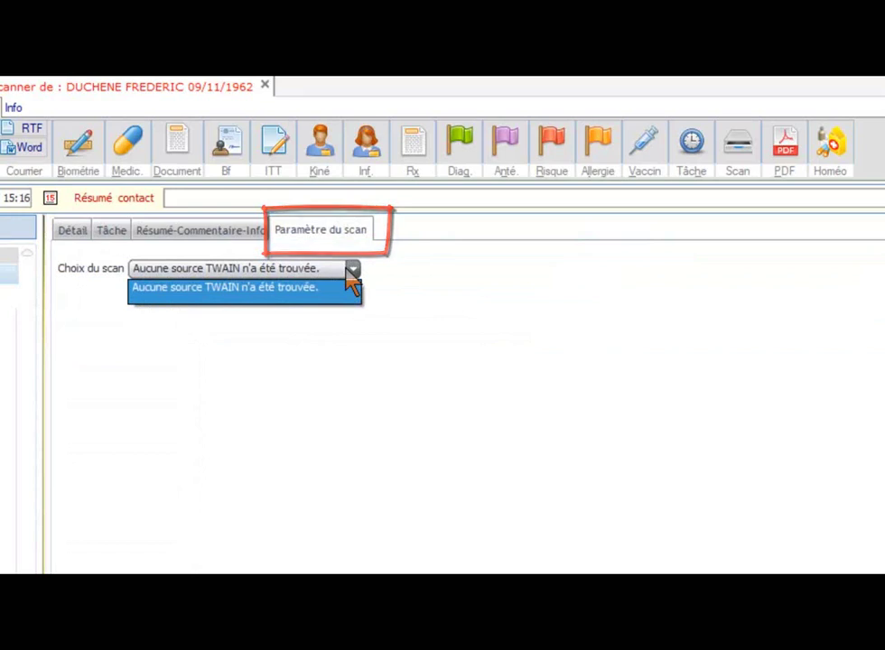
Step: Return to the scan details and enter "rapport cardio" as the service summary
{"action": "left_click", "coordinate": [73, 233]}
{"action": "left_click", "coordinate": [74, 233]}
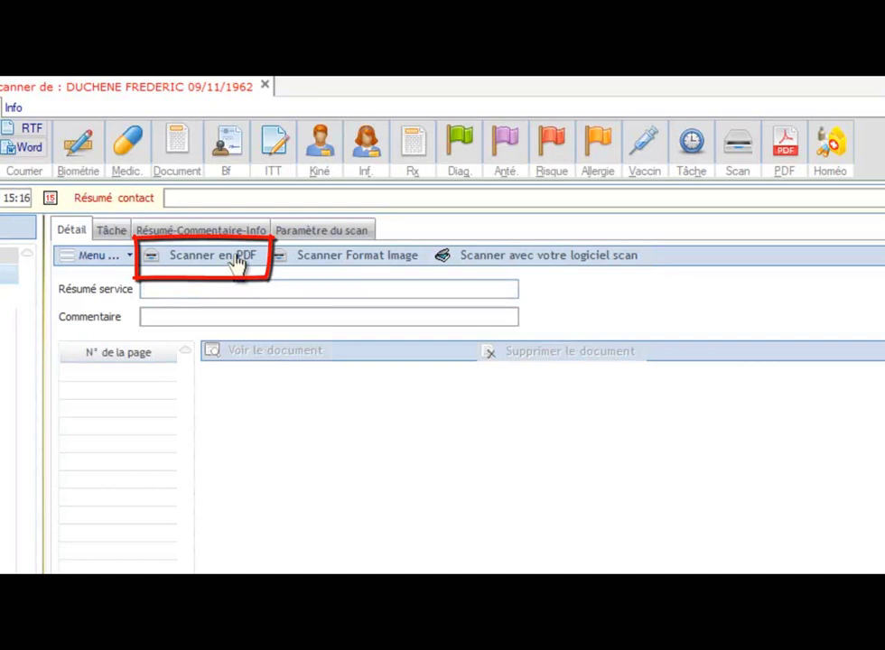
{"action": "left_click", "coordinate": [228, 288]}
{"action": "type", "text": "rapport cardio"}
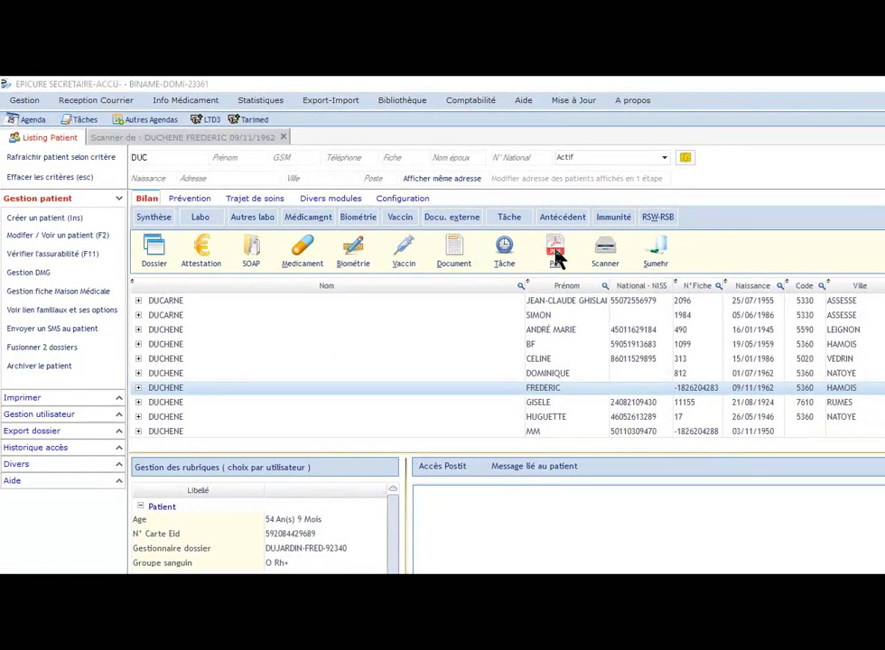
Step: Add CBIP.pdf from the AIDE folder to the selected patient's file as a PDF document and close the contact
{"action": "left_click", "coordinate": [557, 259]}
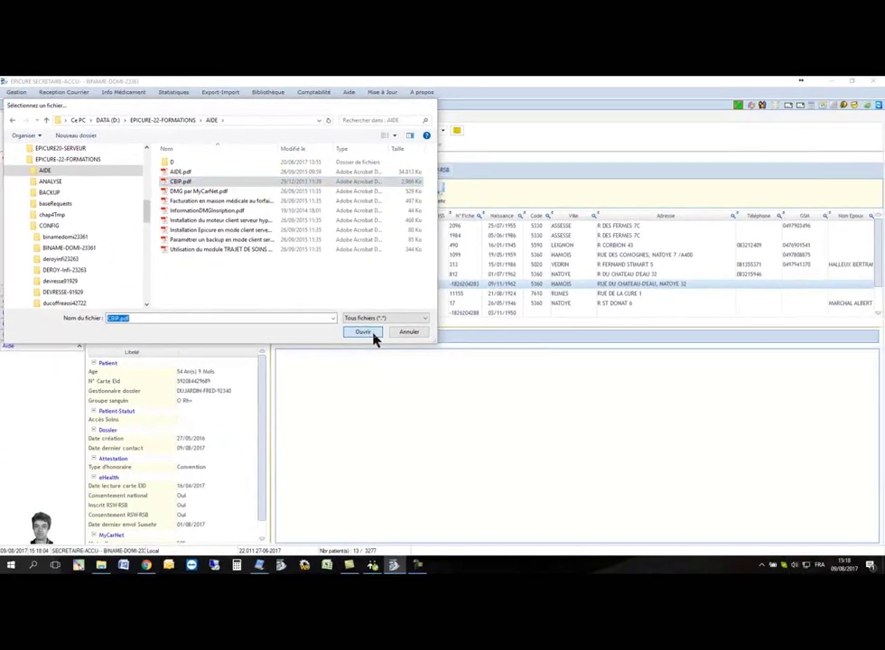
{"action": "left_click", "coordinate": [544, 460]}
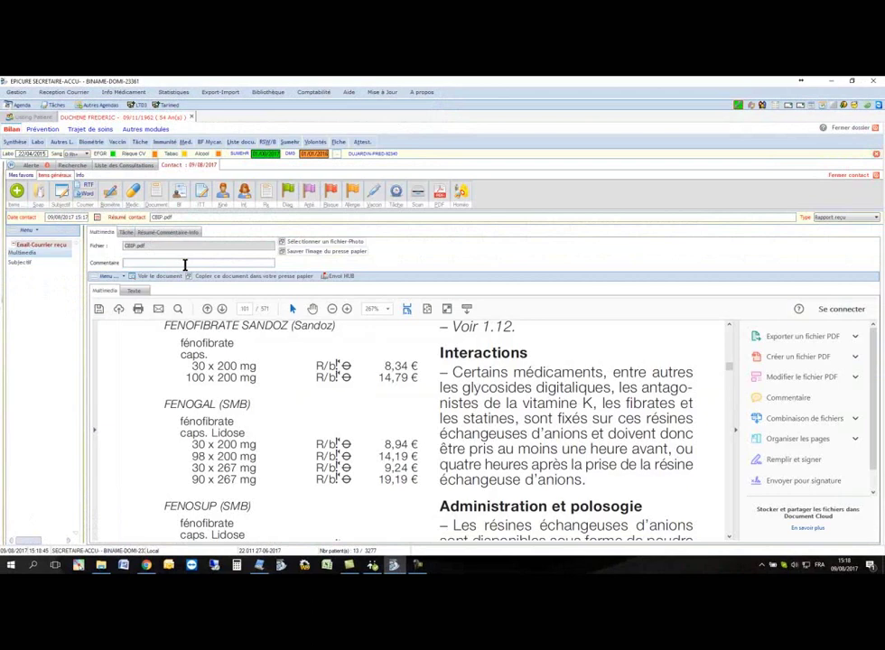
{"action": "left_click", "coordinate": [840, 184]}
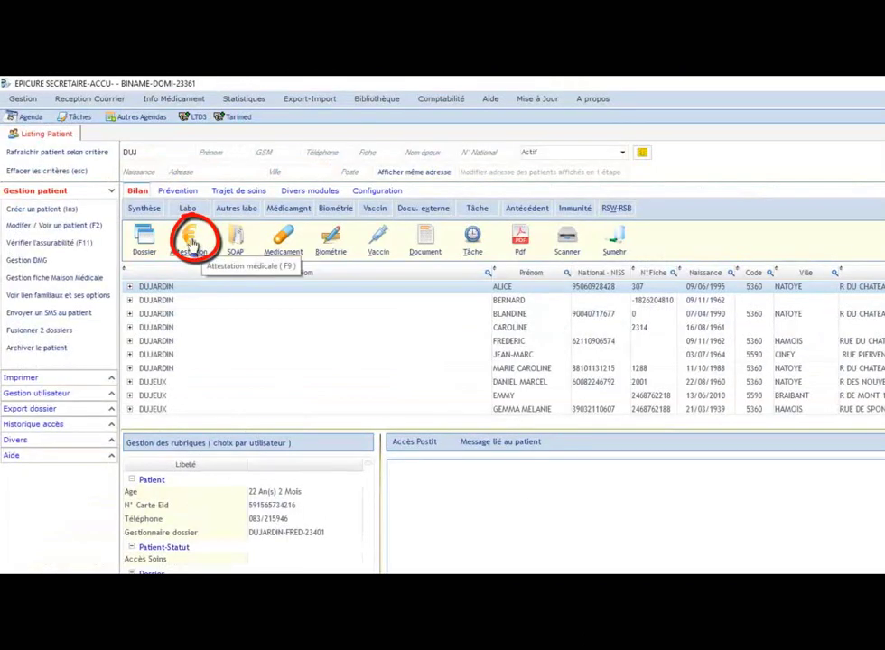
Step: Create a care attestation for the selected patient under the doctor, as a weekday 08 h to 18 h consultation with motive "Etat d'urgence financière = 2"
{"action": "left_click", "coordinate": [193, 242]}
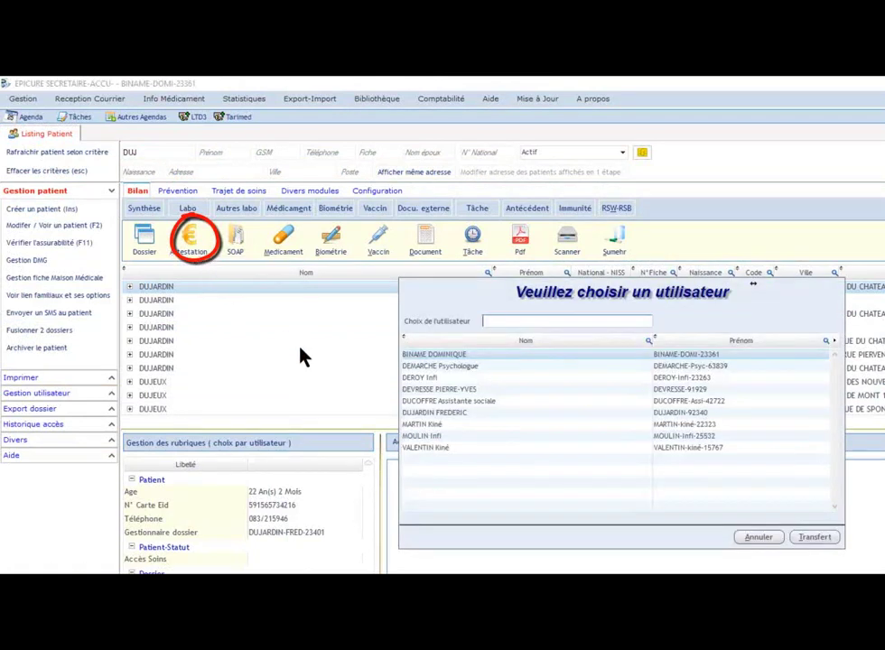
{"action": "left_click", "coordinate": [431, 415]}
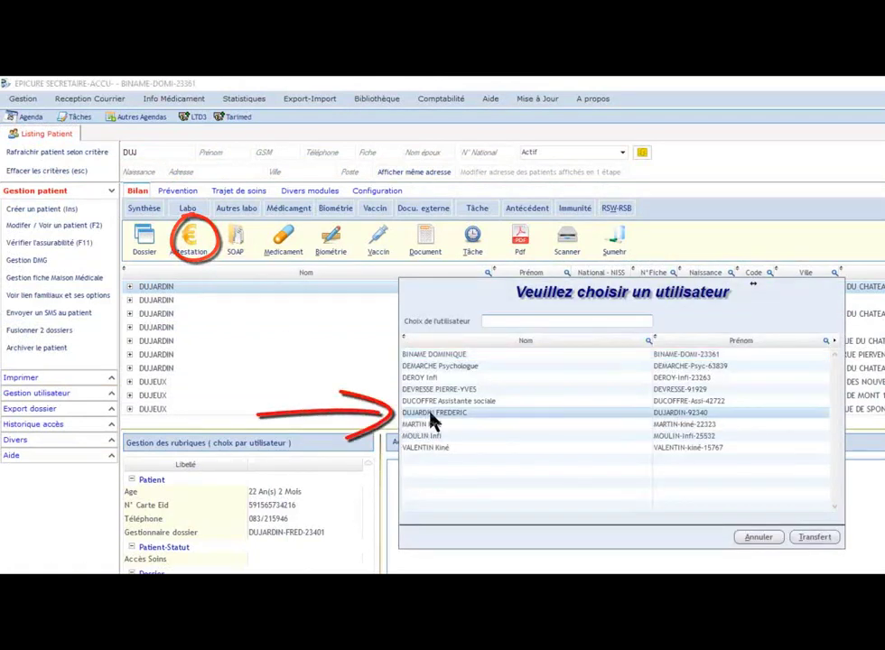
{"action": "left_click", "coordinate": [813, 538]}
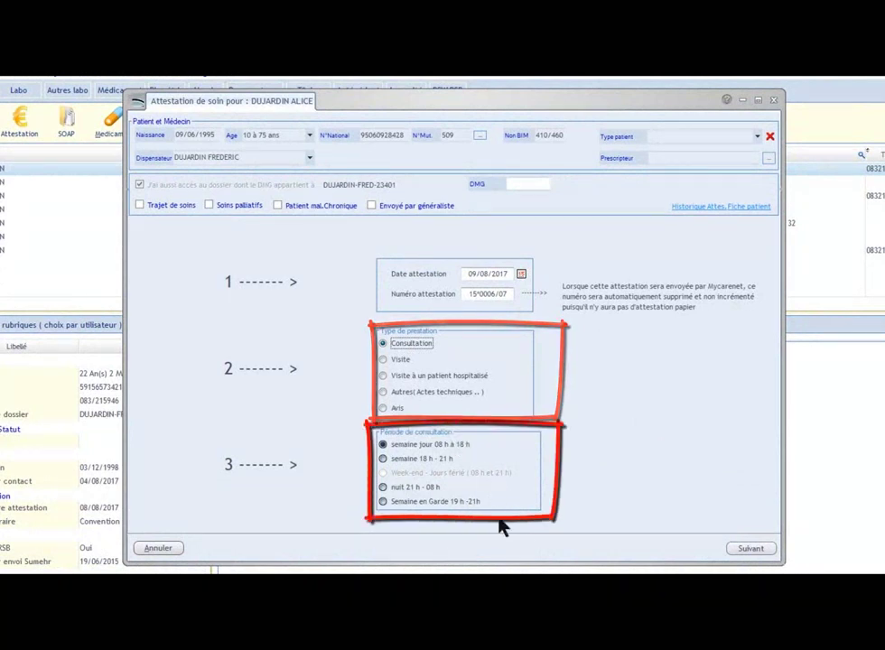
{"action": "left_click", "coordinate": [751, 548]}
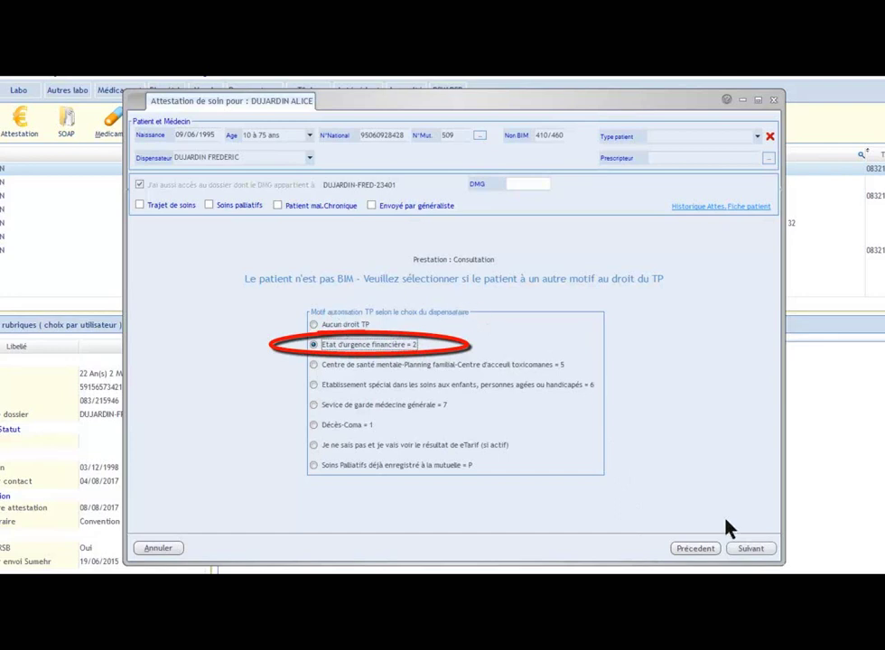
{"action": "left_click", "coordinate": [761, 550]}
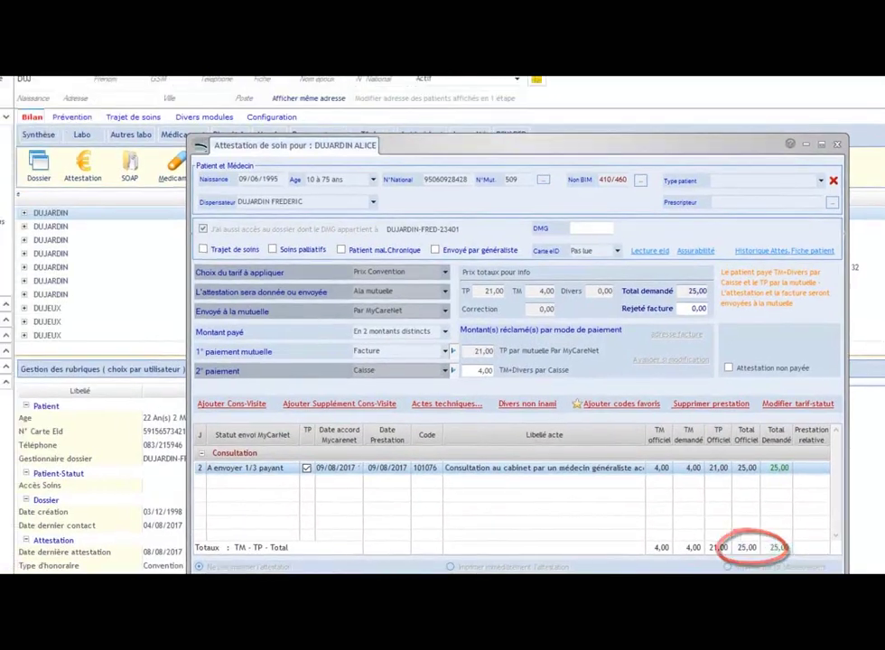
{"action": "left_click", "coordinate": [751, 549]}
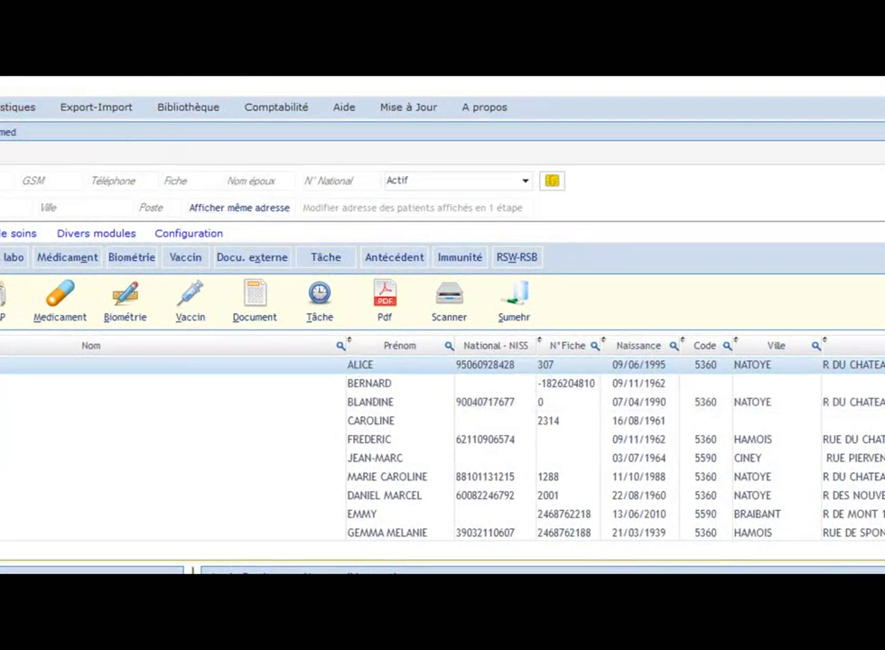
Step: Open the list of attestations to send to MyCareNet and refresh it for all insurers without date criteria
{"action": "left_click", "coordinate": [272, 109]}
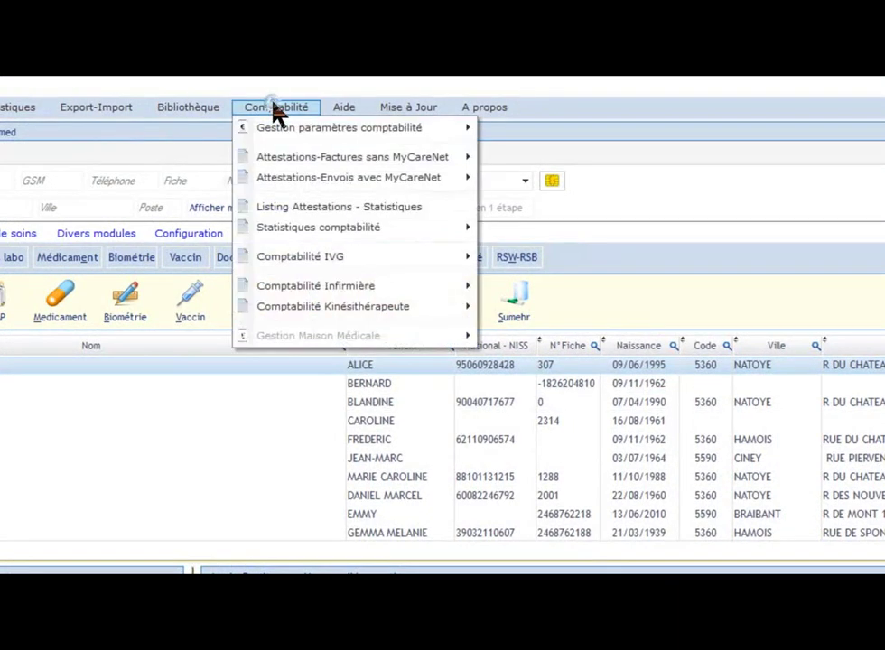
{"action": "mouse_move", "coordinate": [306, 177]}
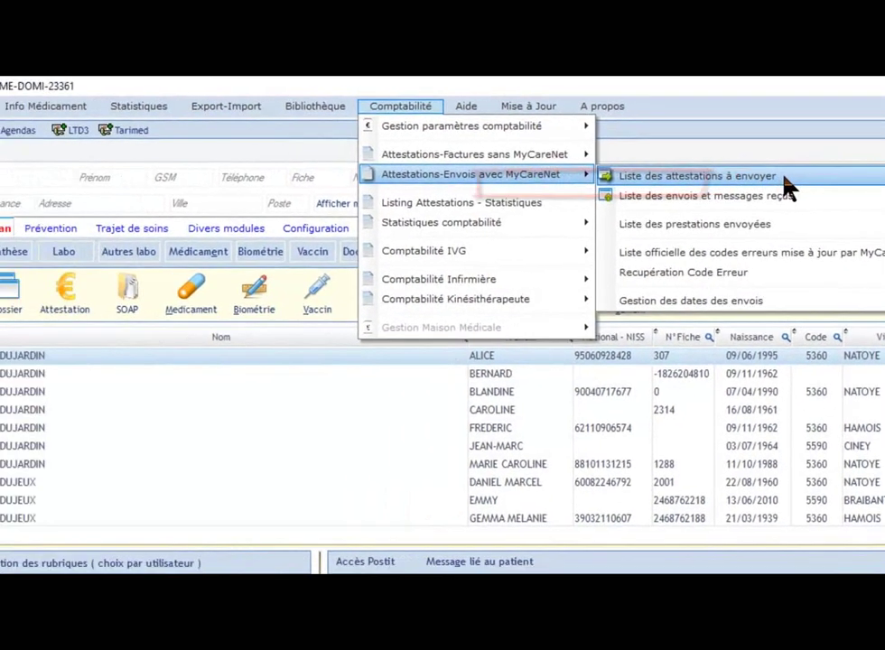
{"action": "left_click", "coordinate": [676, 184]}
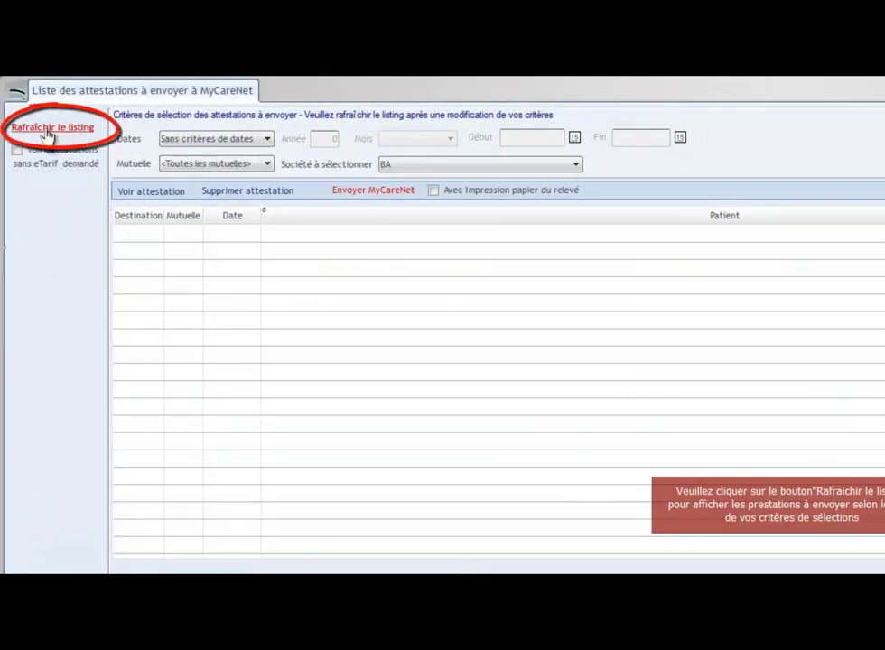
{"action": "left_click", "coordinate": [65, 130]}
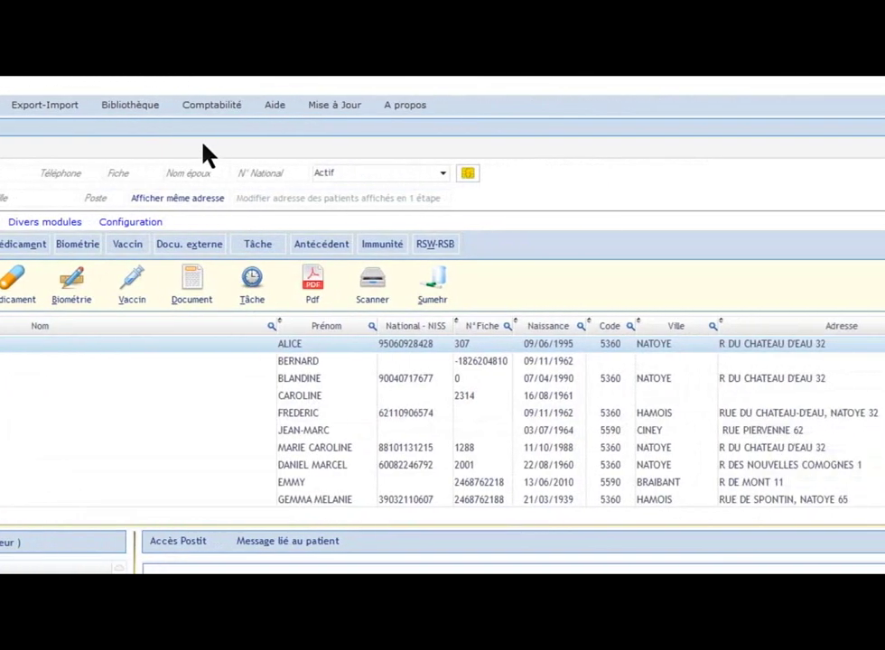
Step: Open the list of MyCareNet submissions and received messages
{"action": "left_click", "coordinate": [217, 115]}
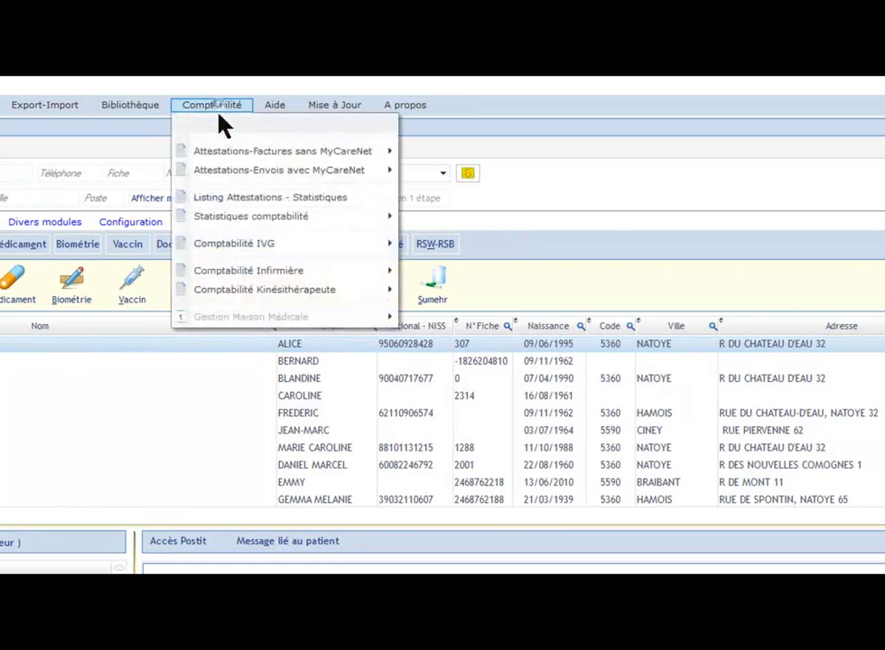
{"action": "mouse_move", "coordinate": [241, 176]}
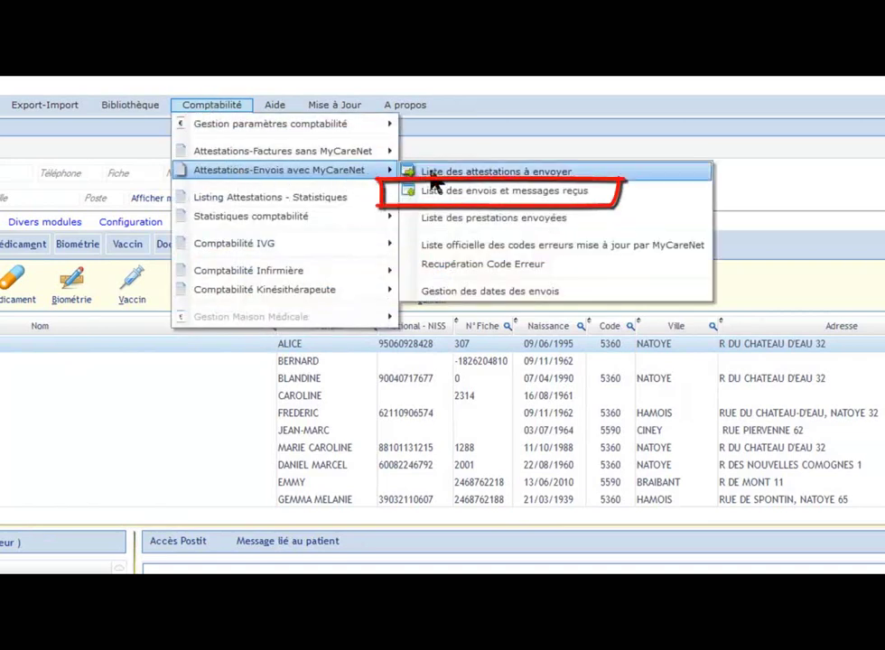
{"action": "left_click", "coordinate": [560, 206]}
{"action": "left_click", "coordinate": [507, 505]}
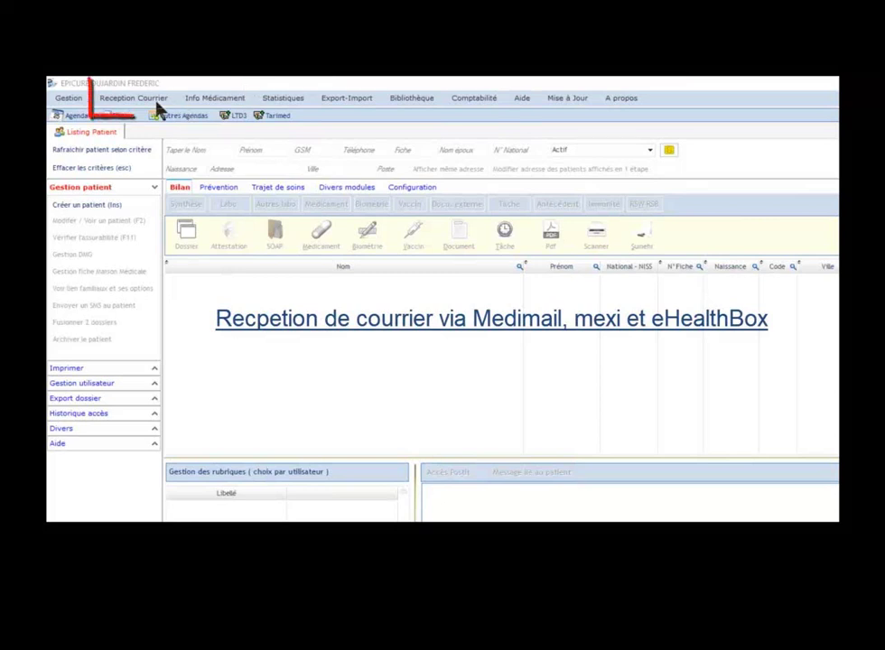
Step: Retrieve the doctor's Mexi, Medimail and eHealthBox mail for incorporation
{"action": "left_click", "coordinate": [127, 98]}
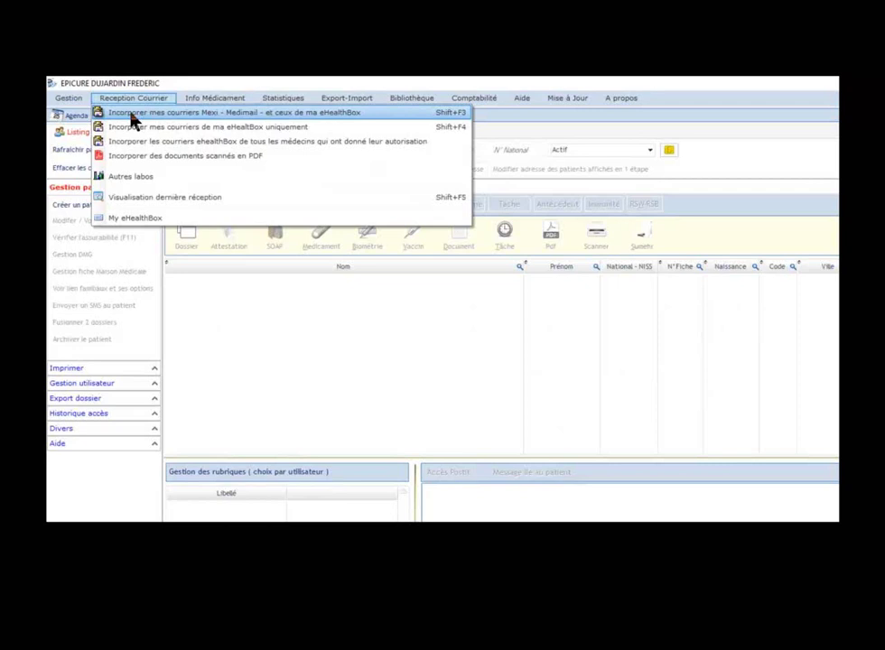
{"action": "left_click", "coordinate": [136, 115]}
{"action": "left_click", "coordinate": [643, 466]}
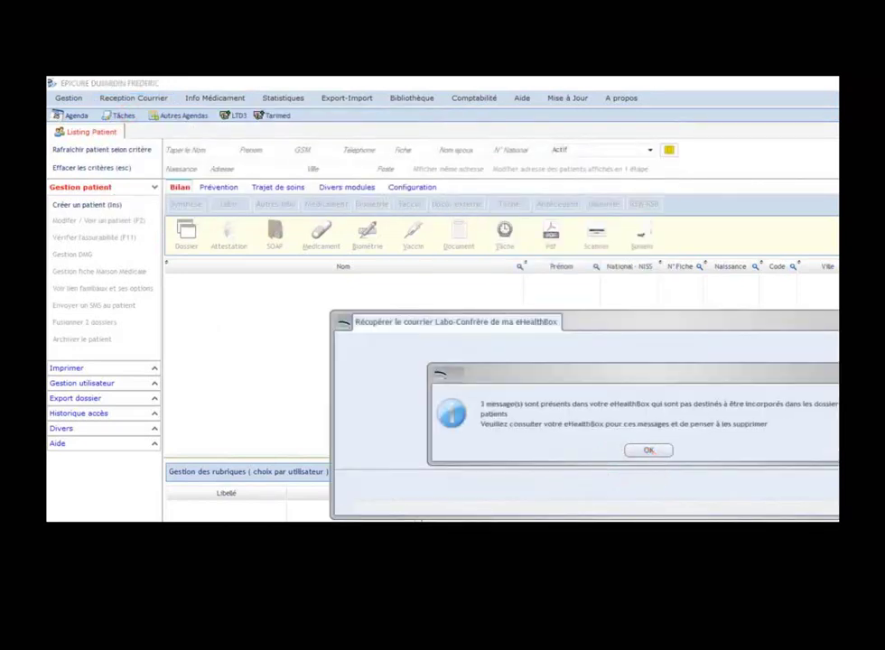
{"action": "key", "text": "Return"}
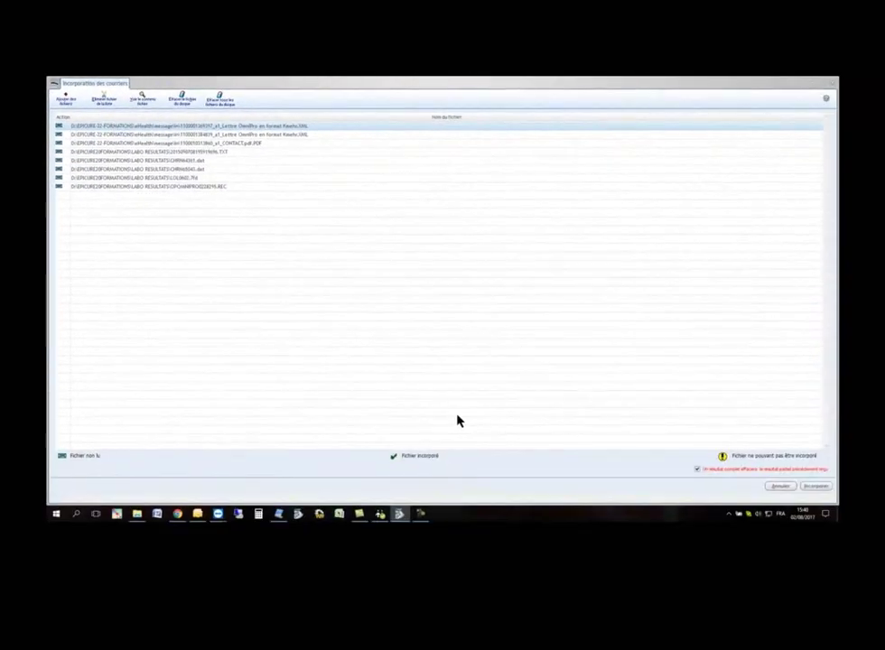
Step: Incorporate the listed mail files, creating a new patient for the received PDF
{"action": "left_click", "coordinate": [817, 488]}
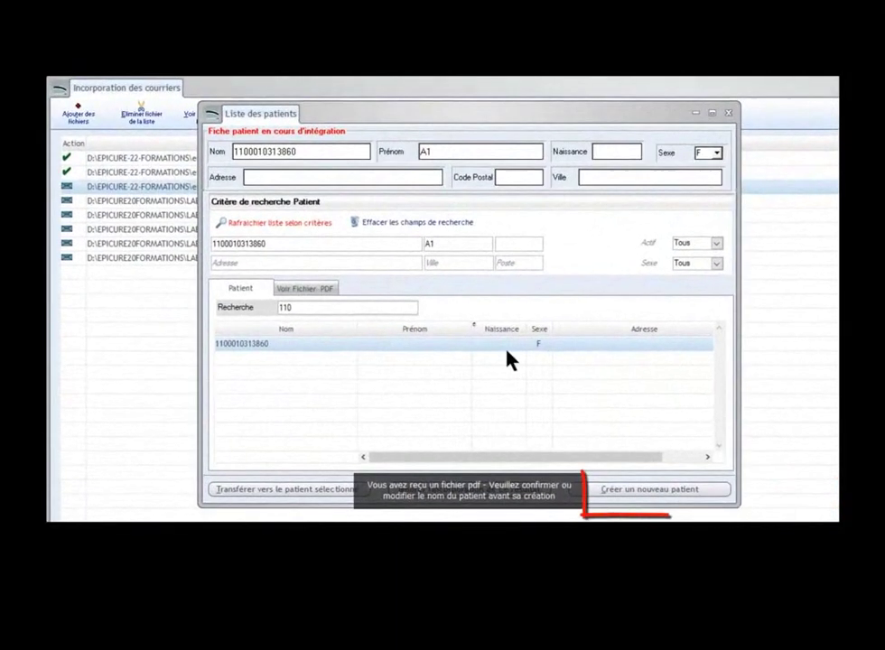
{"action": "left_click", "coordinate": [652, 490]}
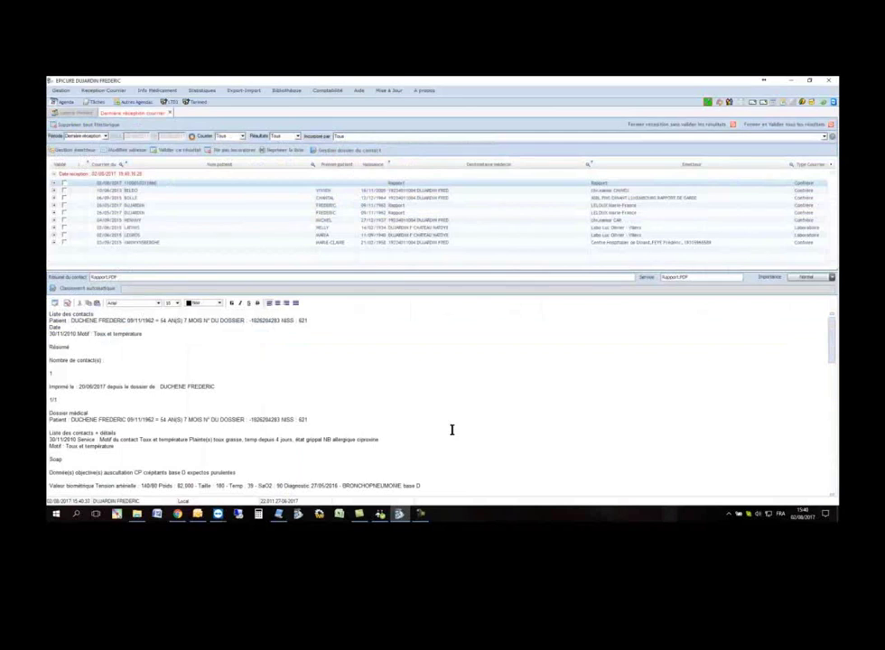
Step: Review the contents of several letters and reports in the latest mail reception
{"action": "left_click", "coordinate": [202, 234]}
{"action": "left_click", "coordinate": [231, 199]}
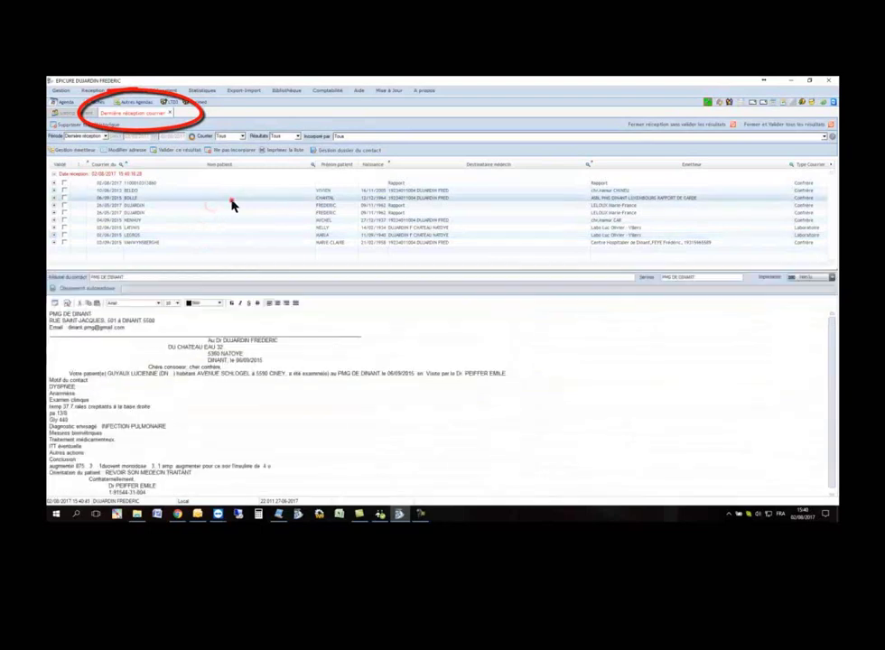
{"action": "left_click", "coordinate": [237, 214]}
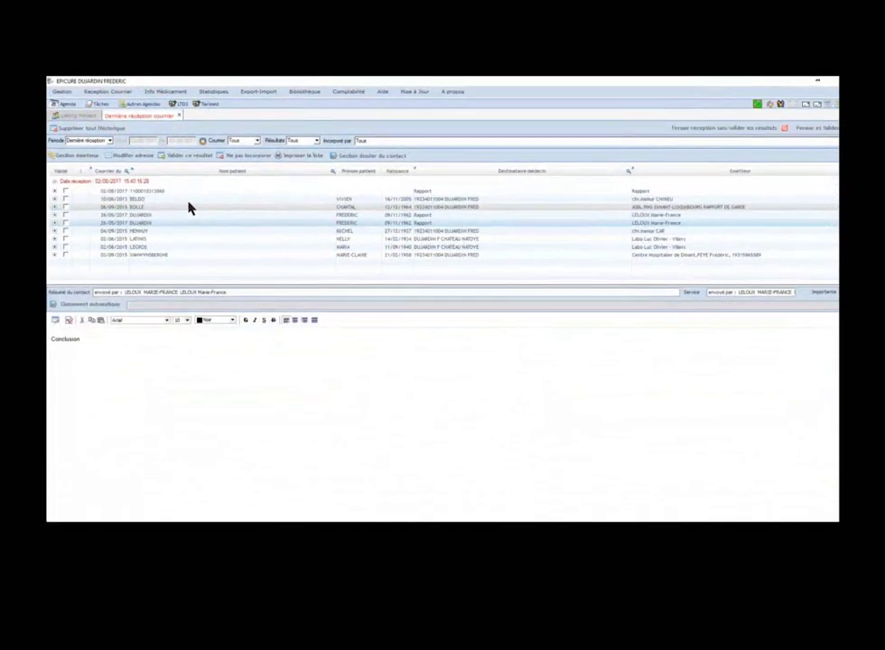
{"action": "double_click", "coordinate": [188, 200]}
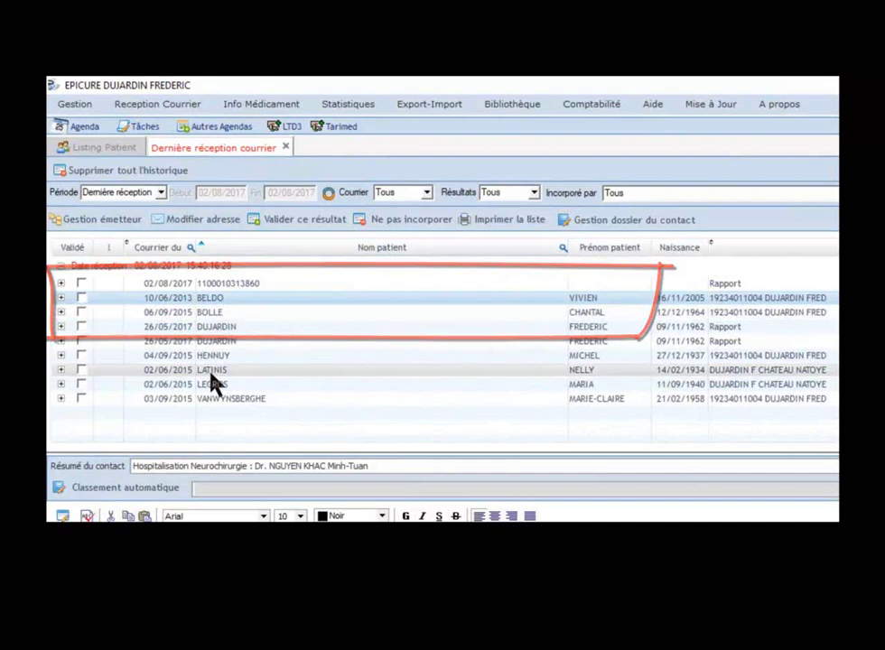
{"action": "mouse_move", "coordinate": [213, 380]}
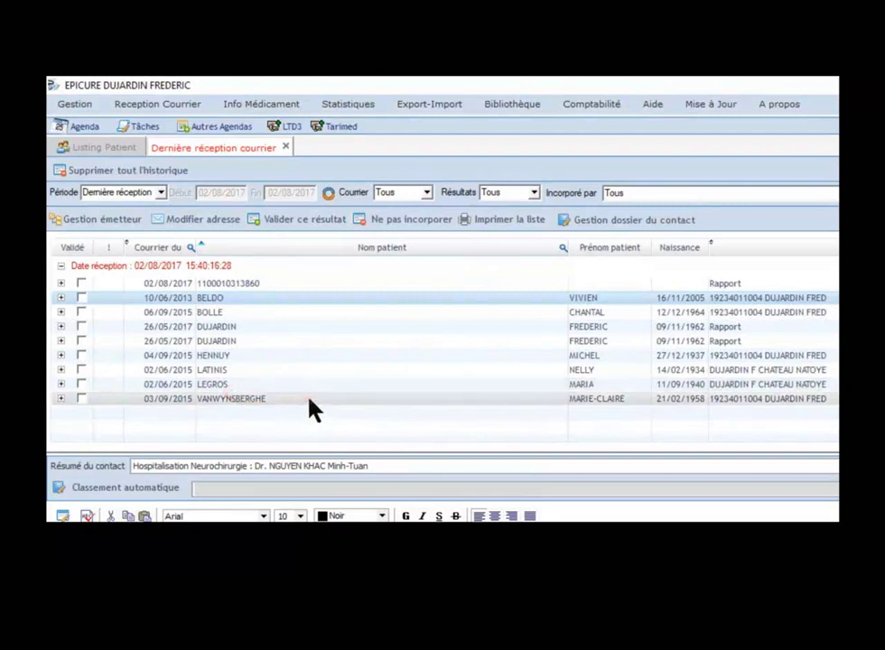
{"action": "mouse_move", "coordinate": [320, 398]}
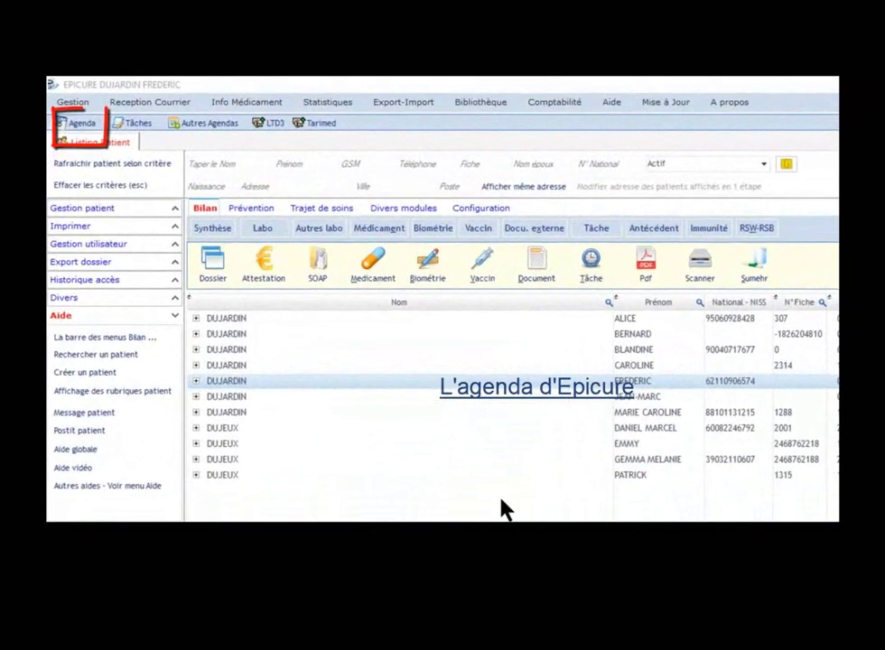
Step: Open the doctor's agenda
{"action": "left_click", "coordinate": [82, 126]}
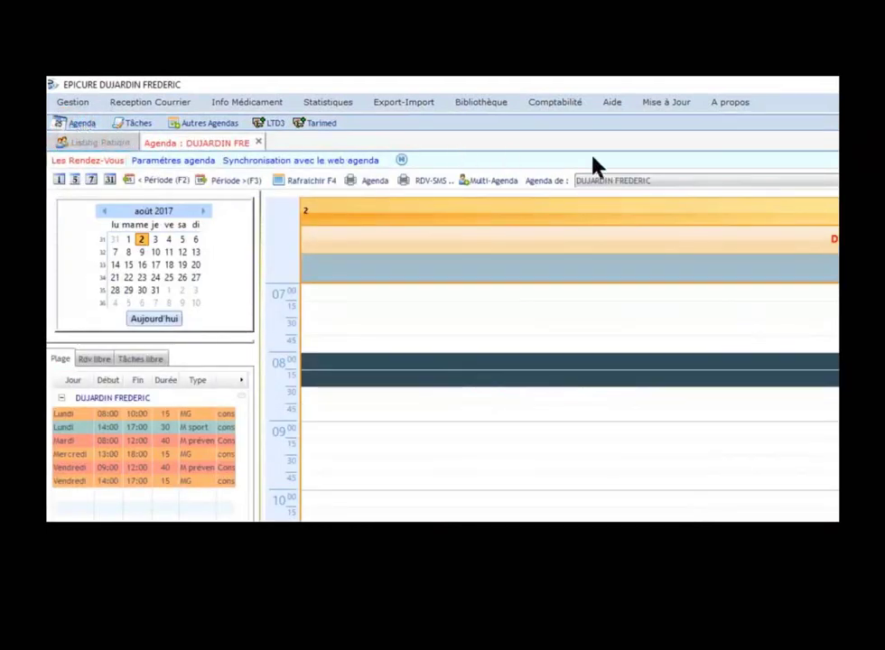
Step: Check which users' agendas can be displayed individually or together in the multi-agenda view
{"action": "left_click", "coordinate": [656, 184]}
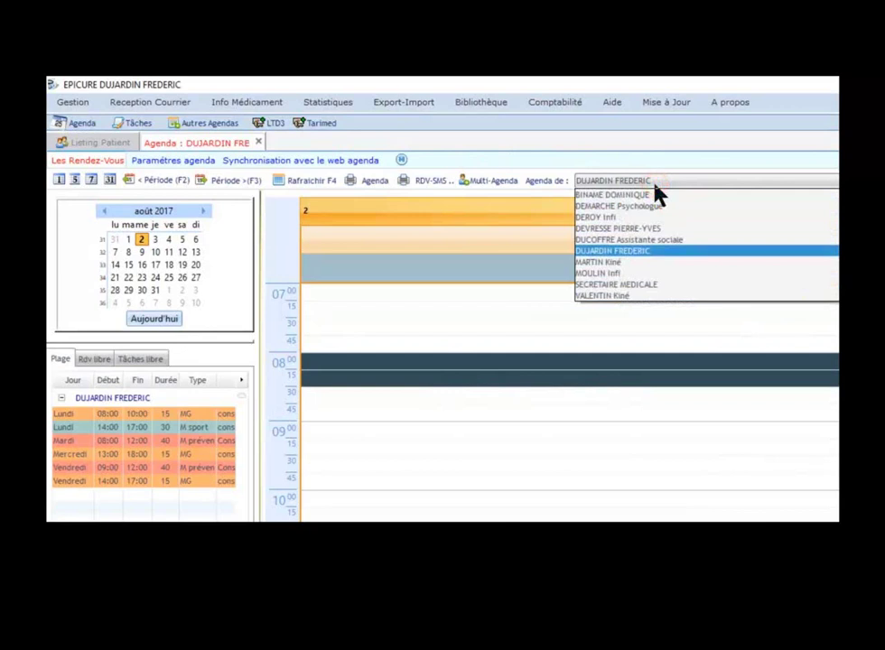
{"action": "left_click", "coordinate": [657, 185]}
{"action": "left_click", "coordinate": [488, 183]}
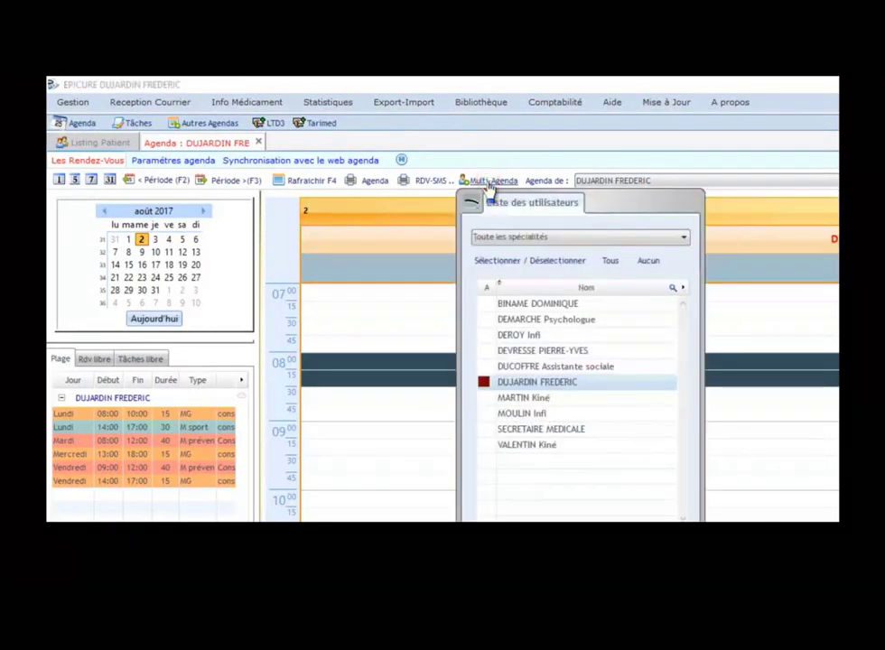
{"action": "left_click", "coordinate": [488, 185]}
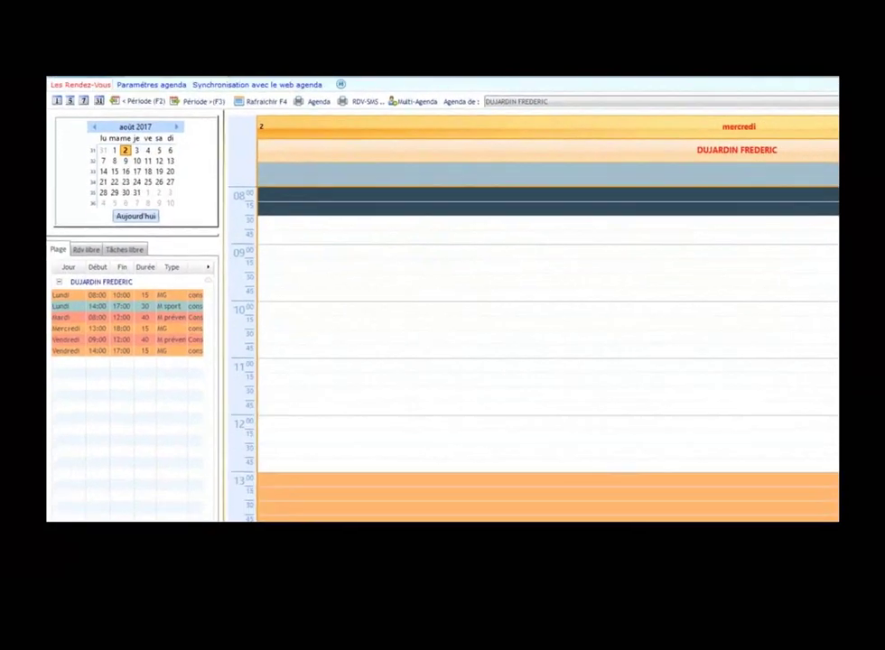
Step: Create an appointment in the doctor's agenda at 16:15 on 02/08/2017 for an existing patient found by the surname initial "S"
{"action": "scroll", "coordinate": [548, 354], "scroll_direction": "down", "scroll_amount": 13}
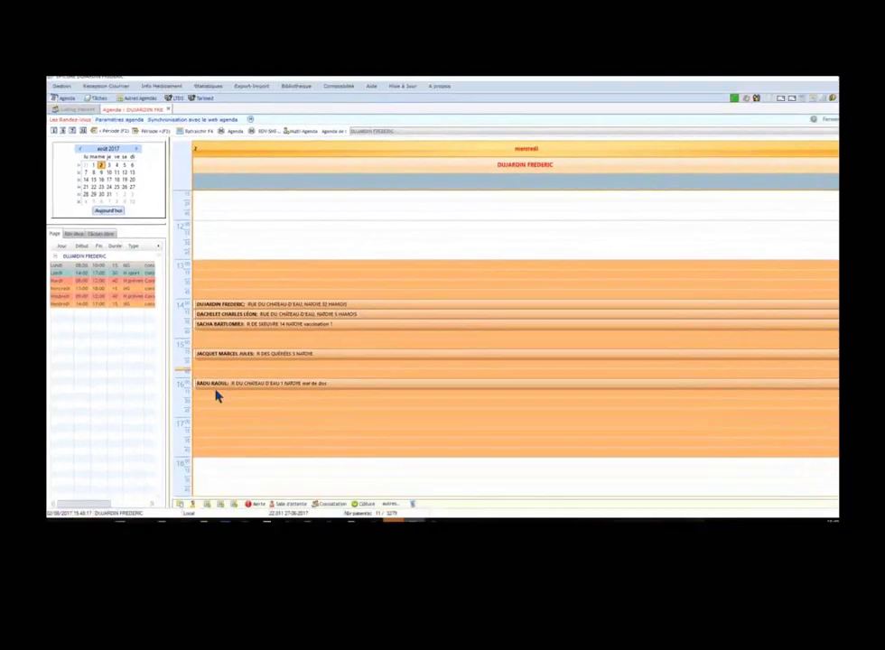
{"action": "left_click", "coordinate": [279, 467]}
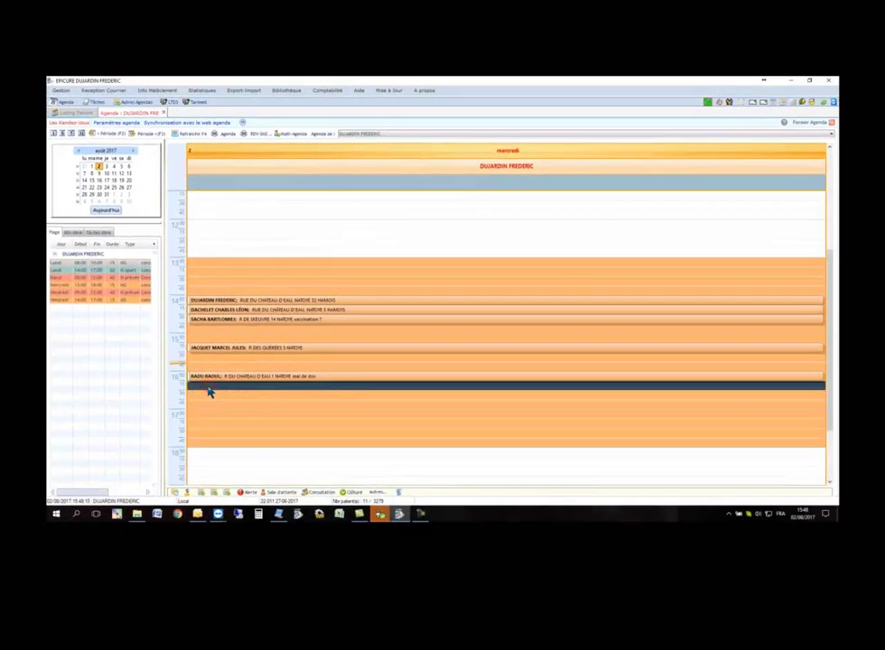
{"action": "right_click", "coordinate": [208, 392]}
{"action": "left_click", "coordinate": [387, 335]}
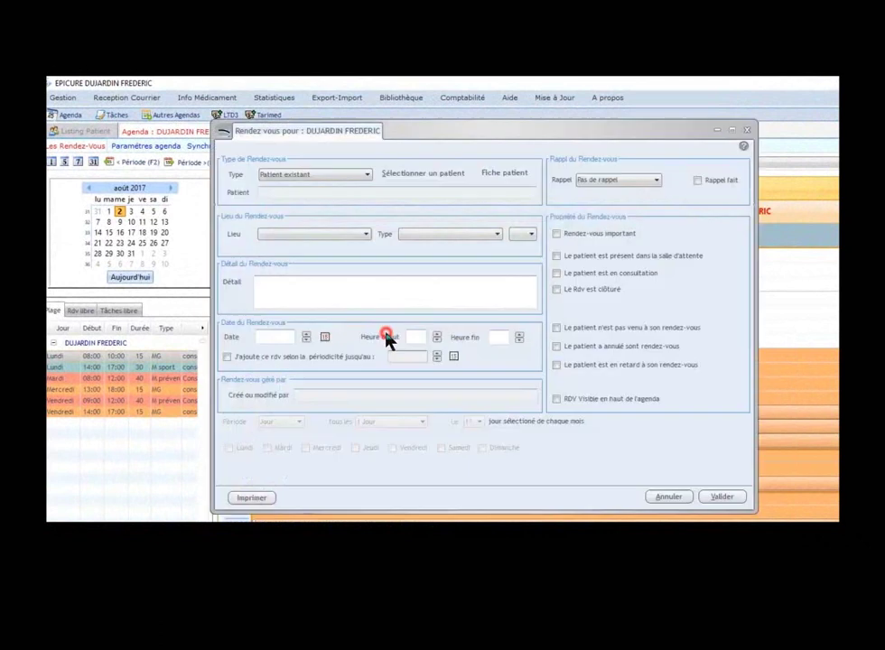
{"action": "left_click", "coordinate": [422, 172]}
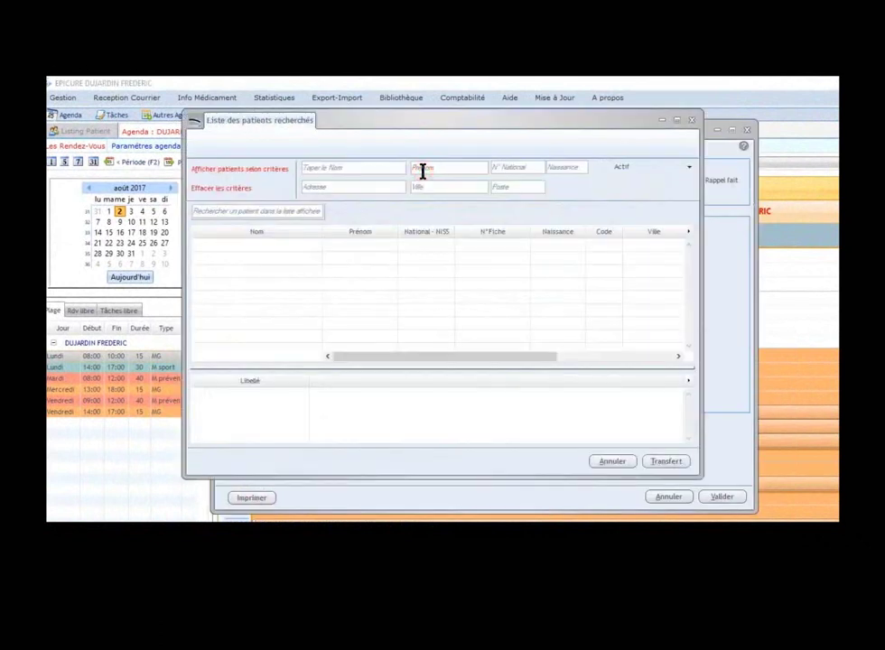
{"action": "type", "text": "S"}
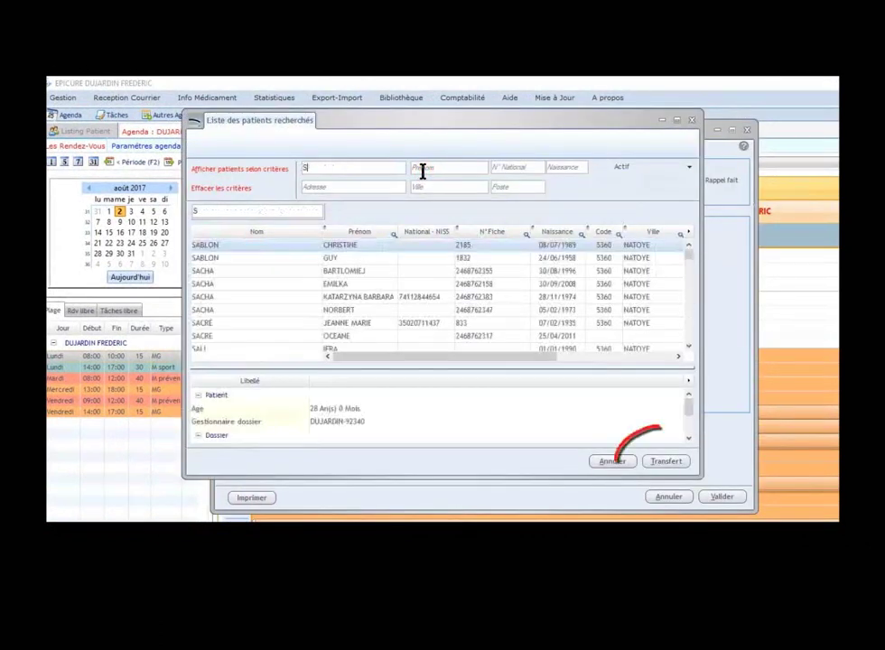
{"action": "left_click", "coordinate": [425, 285]}
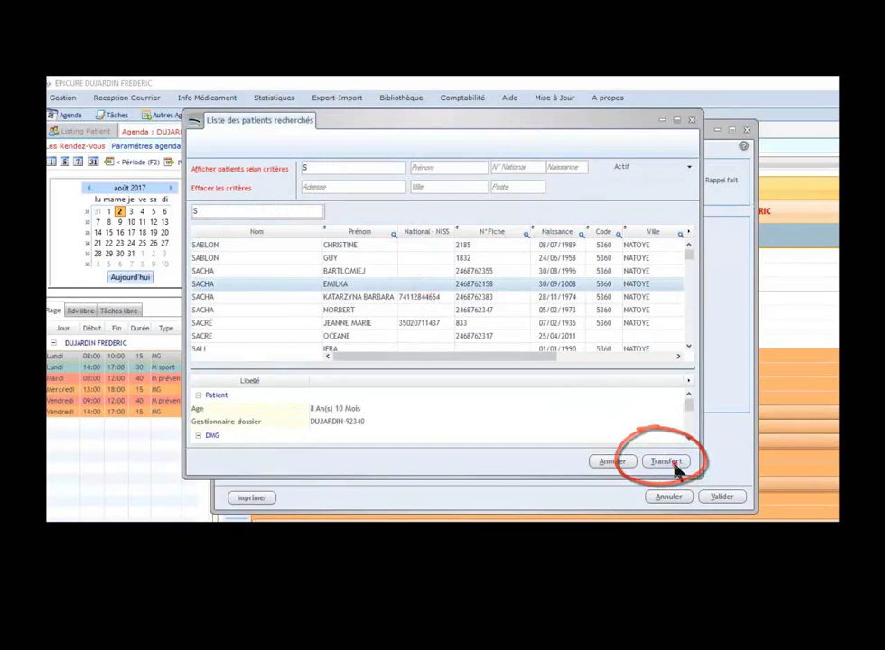
{"action": "left_click", "coordinate": [676, 465]}
Step: Add "mal de ventre" on a new line of the appointment details and save the appointment
{"action": "left_click", "coordinate": [395, 280]}
{"action": "key", "text": "Return"}
{"action": "type", "text": "mal de ventre"}
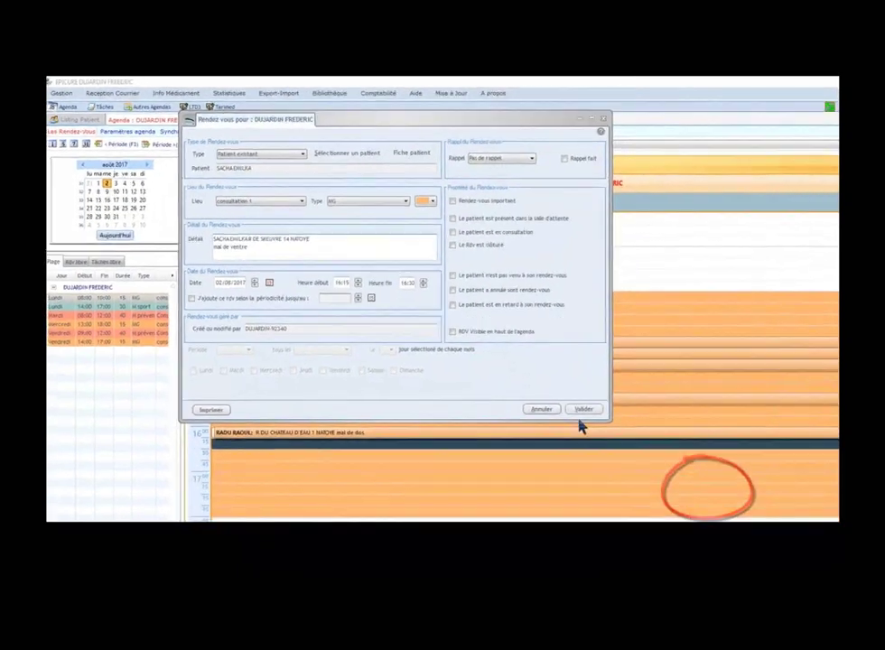
{"action": "left_click", "coordinate": [722, 497]}
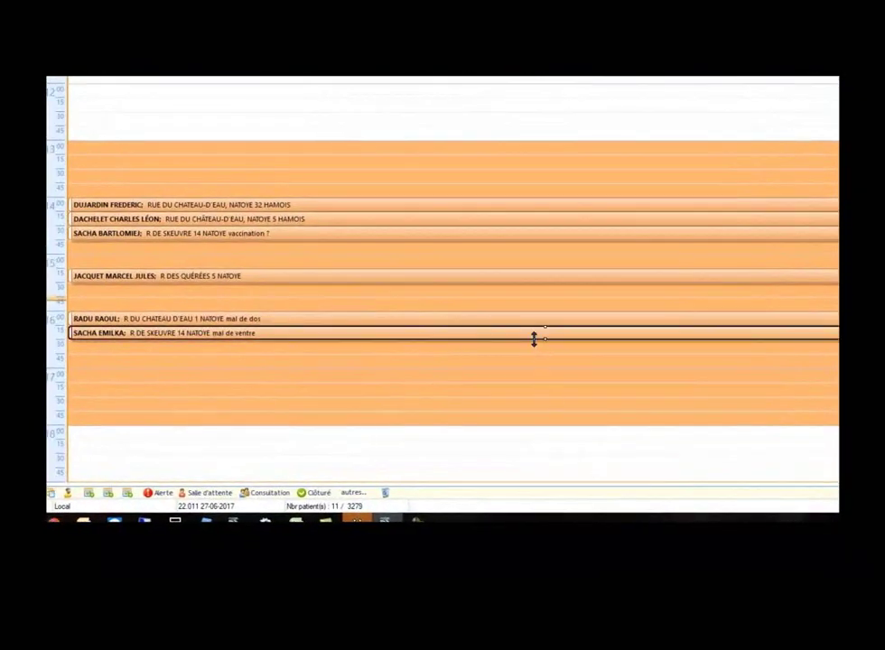
Step: Extend the 16:15 appointment to 30 minutes, ending at 16:45, and bring up its available actions
{"action": "left_click_drag", "start_coordinate": [534, 338], "coordinate": [531, 351]}
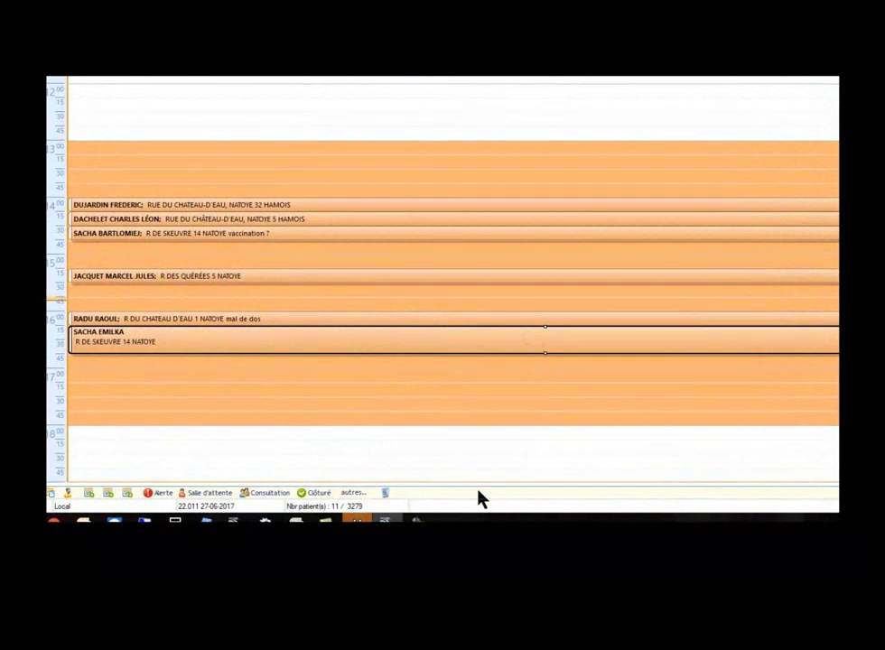
{"action": "left_click", "coordinate": [467, 427]}
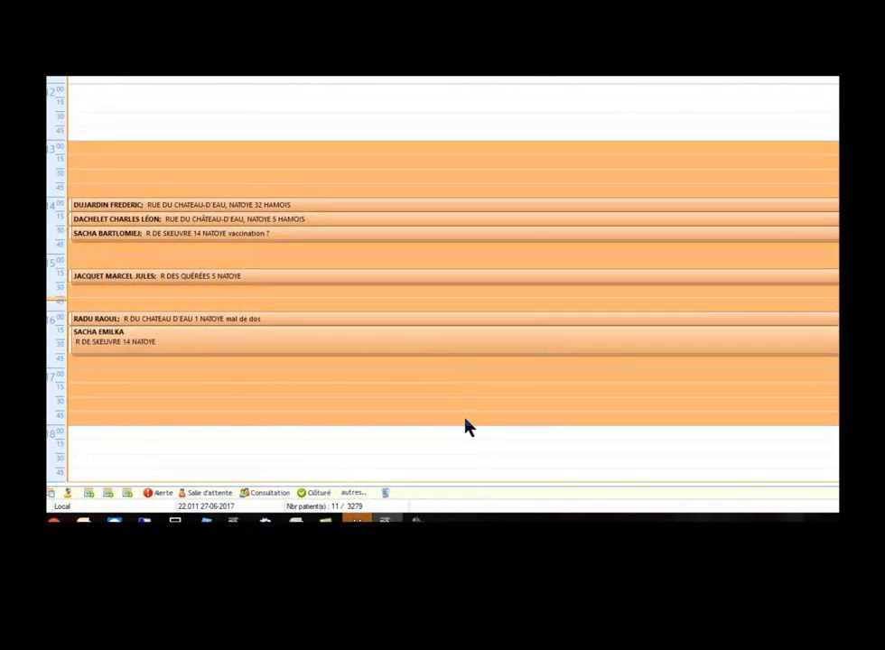
{"action": "right_click", "coordinate": [435, 350]}
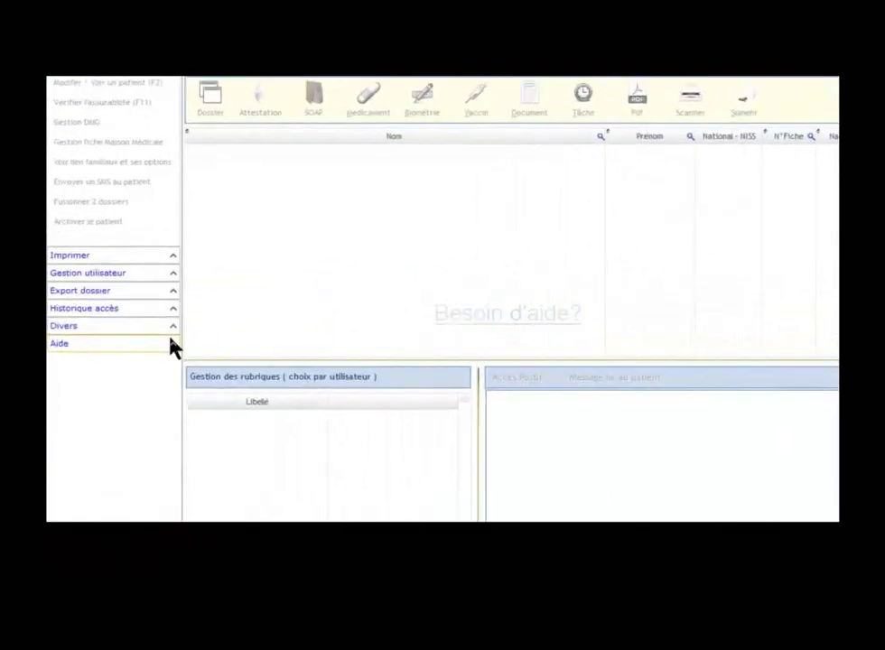
Step: Look at the help section of the patient listing and the actions offered in the patient's Synthèse and for a received report
{"action": "left_click", "coordinate": [171, 343]}
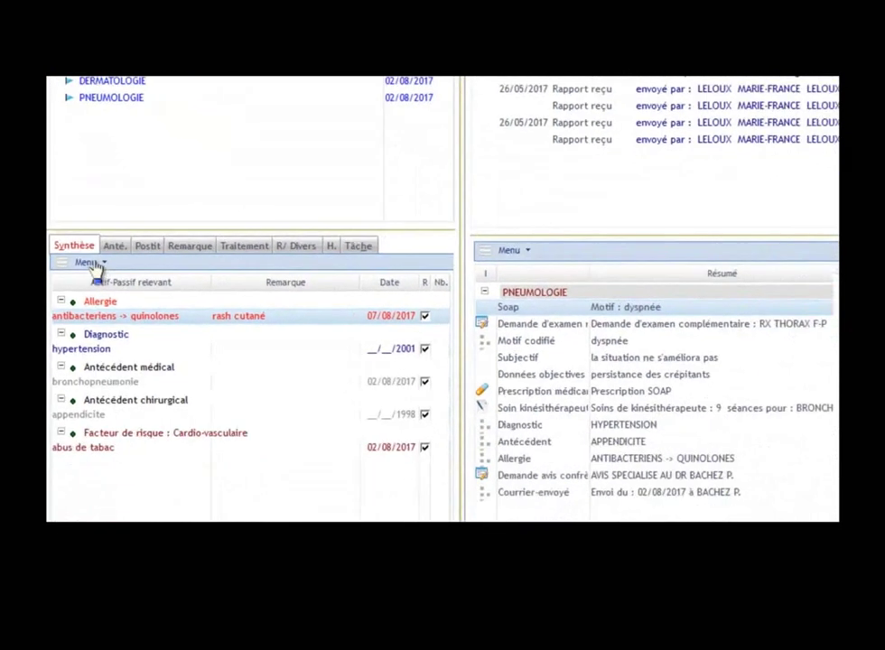
{"action": "left_click", "coordinate": [81, 195]}
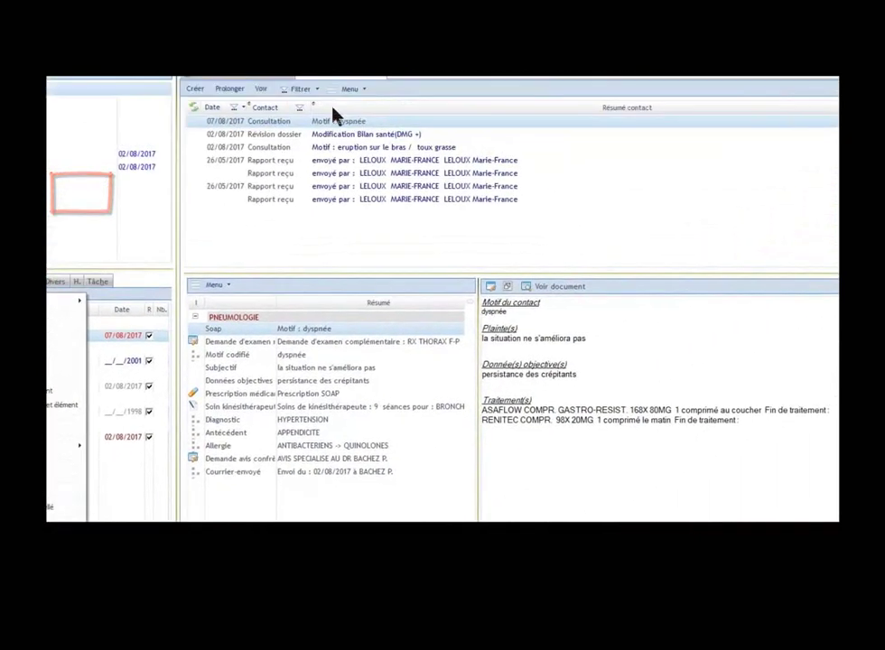
{"action": "right_click", "coordinate": [301, 208]}
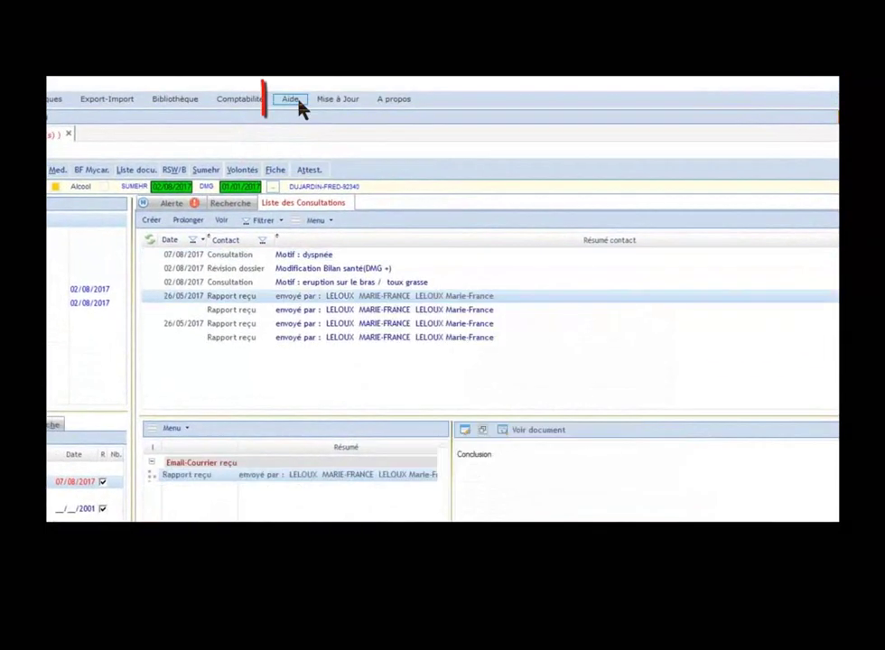
Step: Consult the list of video help and display the program's version and helpdesk contact information
{"action": "left_click", "coordinate": [301, 105]}
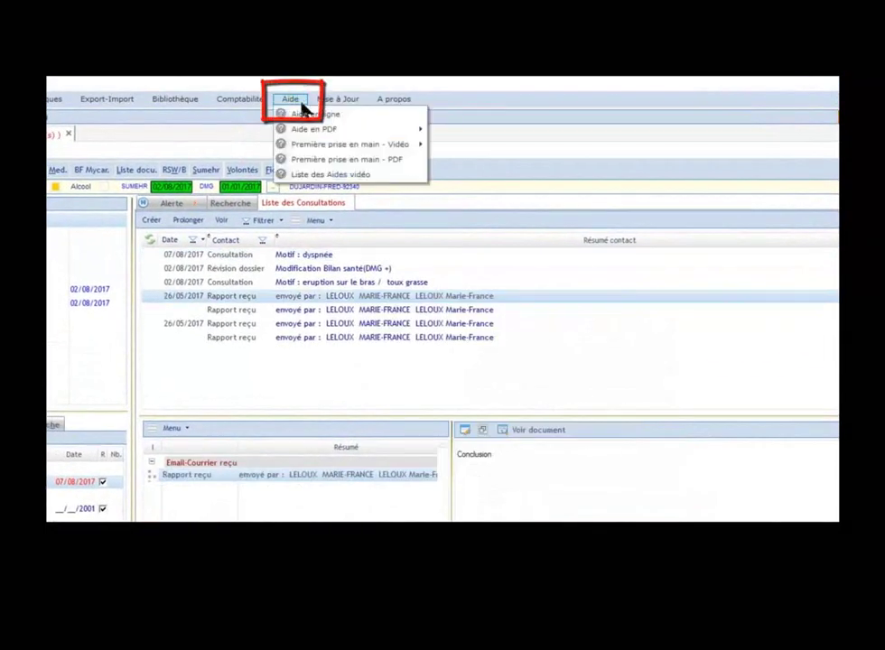
{"action": "left_click", "coordinate": [334, 176]}
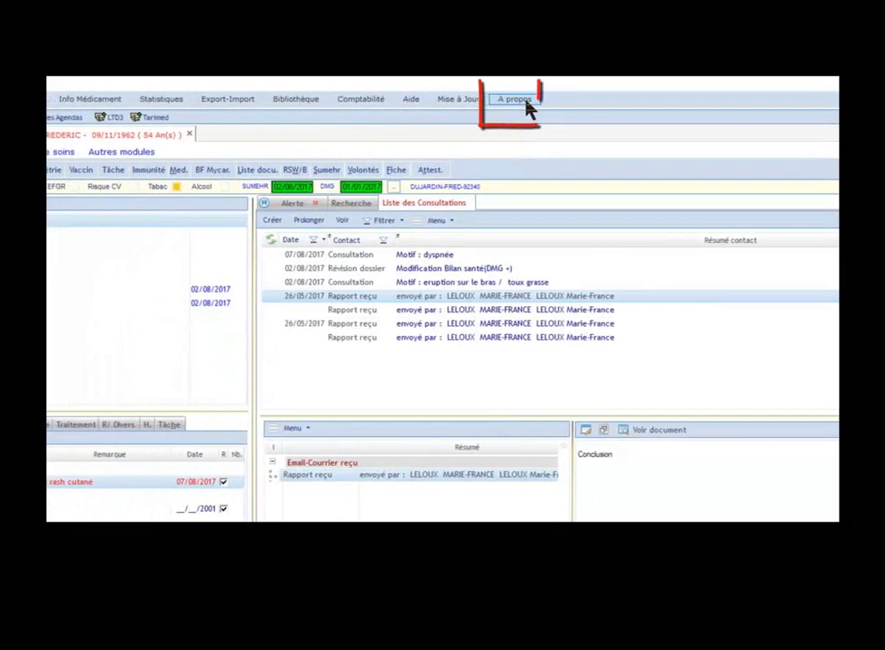
{"action": "left_click", "coordinate": [526, 104]}
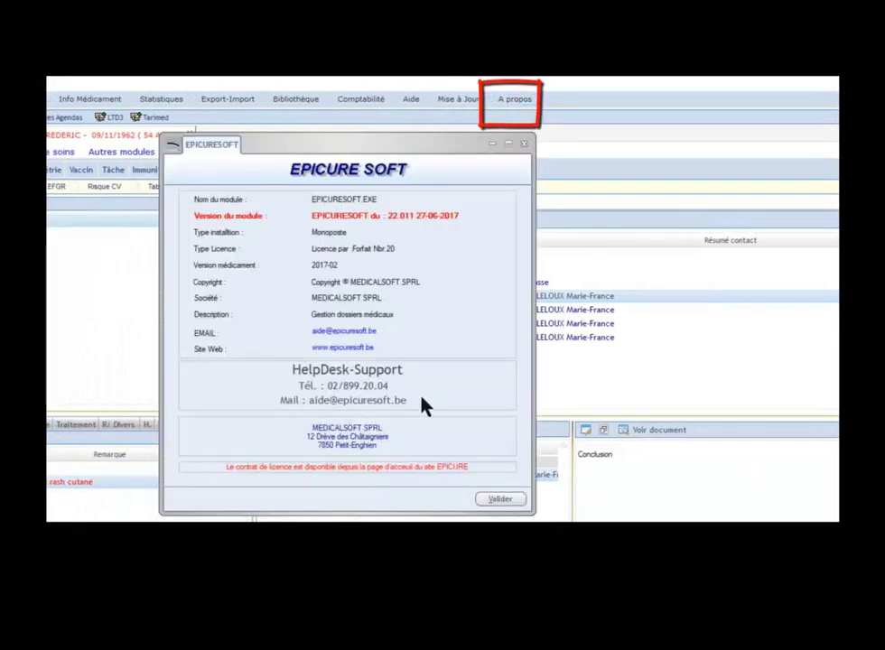